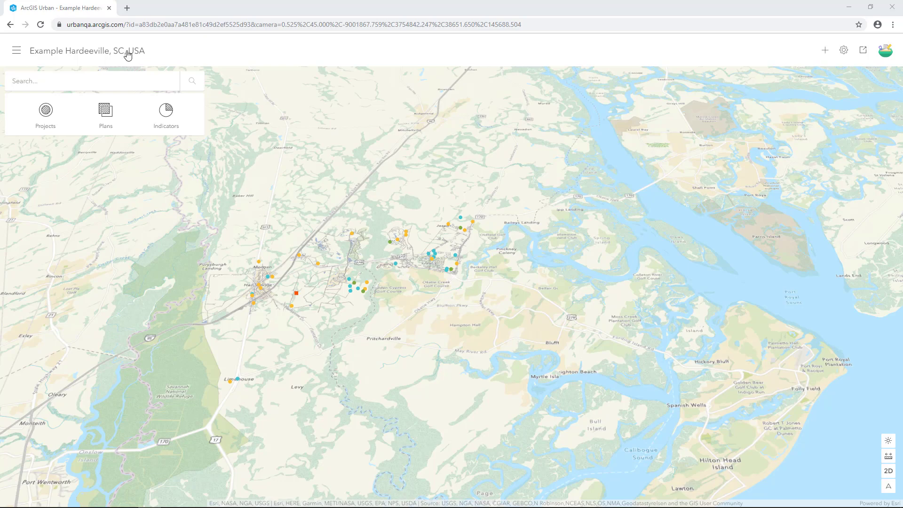
# - Capture a rectangular screenshot of the Hardeeville map area and save it as screenshot (3).png
pyautogui.click(17, 51)
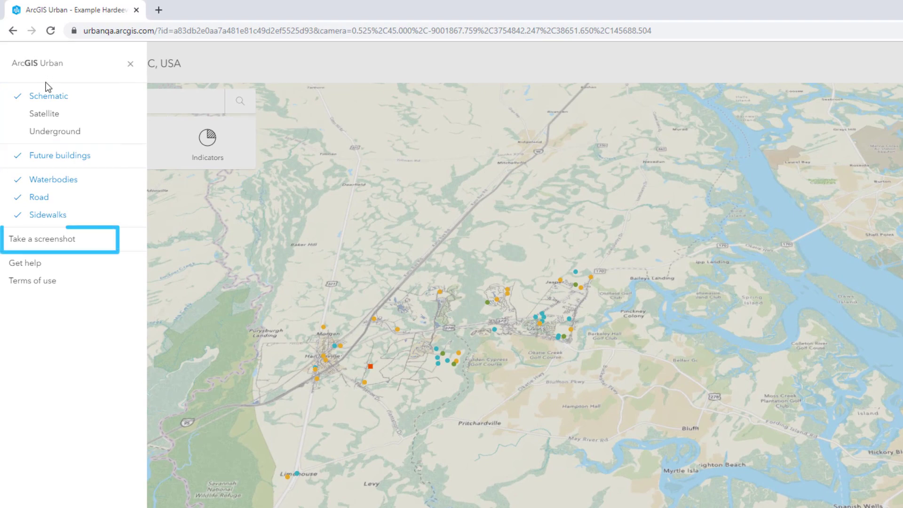
pyautogui.click(61, 240)
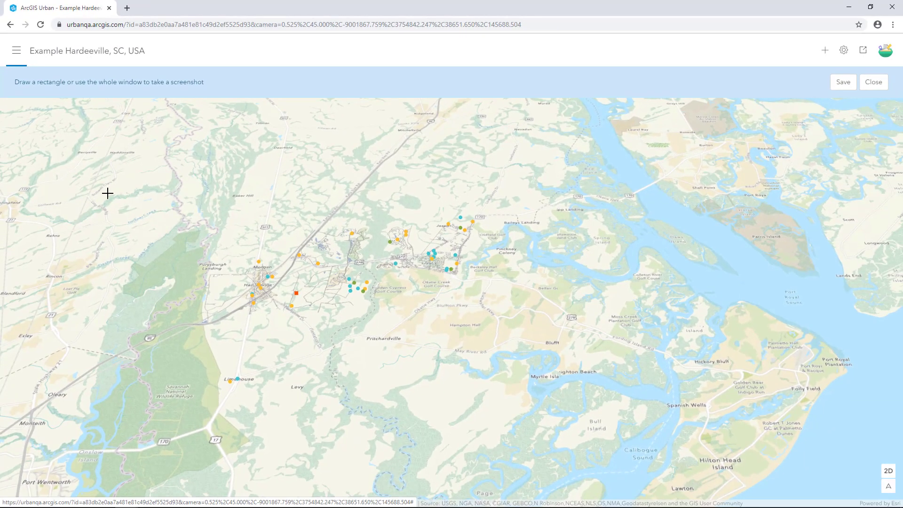
pyautogui.moveTo(192, 164); pyautogui.dragTo(439, 297)
pyautogui.moveTo(492, 318); pyautogui.dragTo(606, 340)
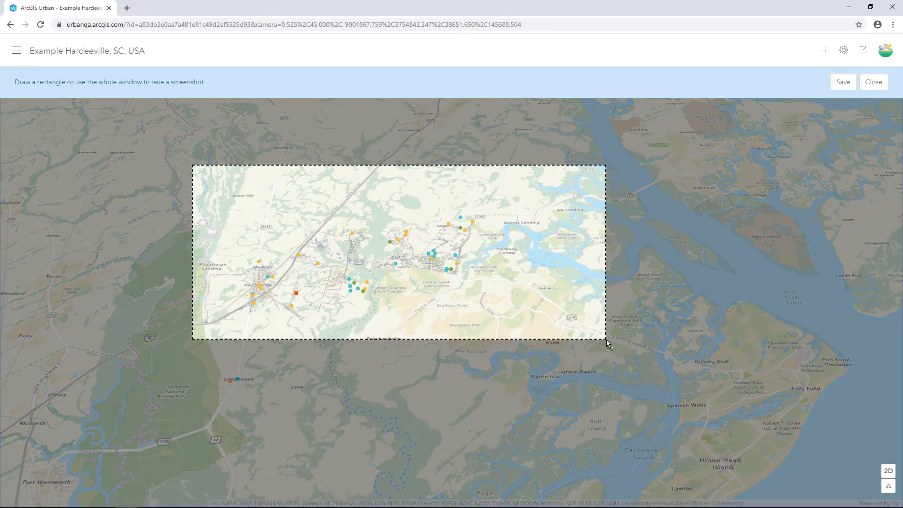
pyautogui.click(843, 82)
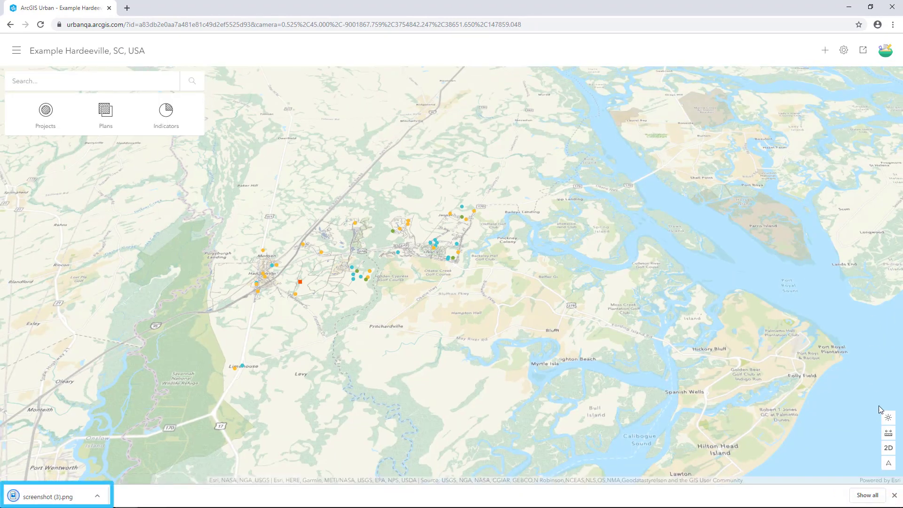
# - Dismiss the finished-download notice, then briefly check the account panel and the Add (+) item list
pyautogui.click(895, 496)
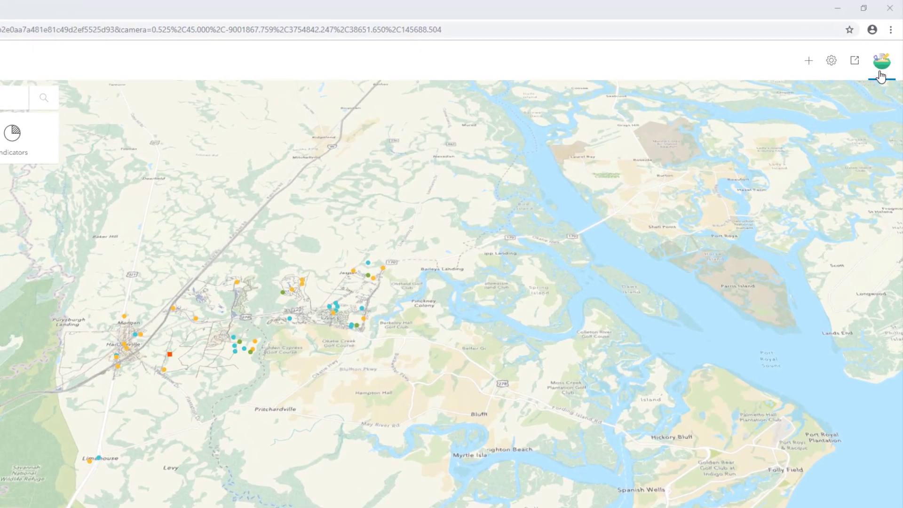
pyautogui.click(881, 78)
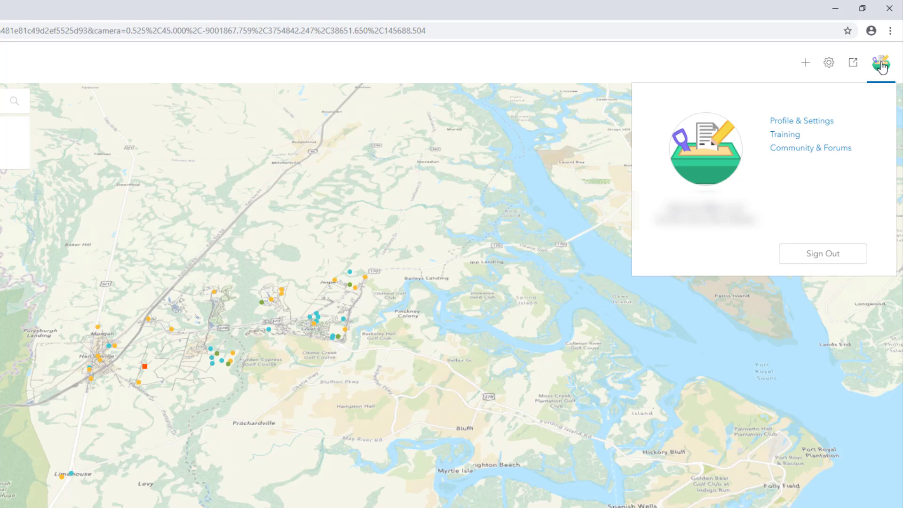
pyautogui.click(881, 66)
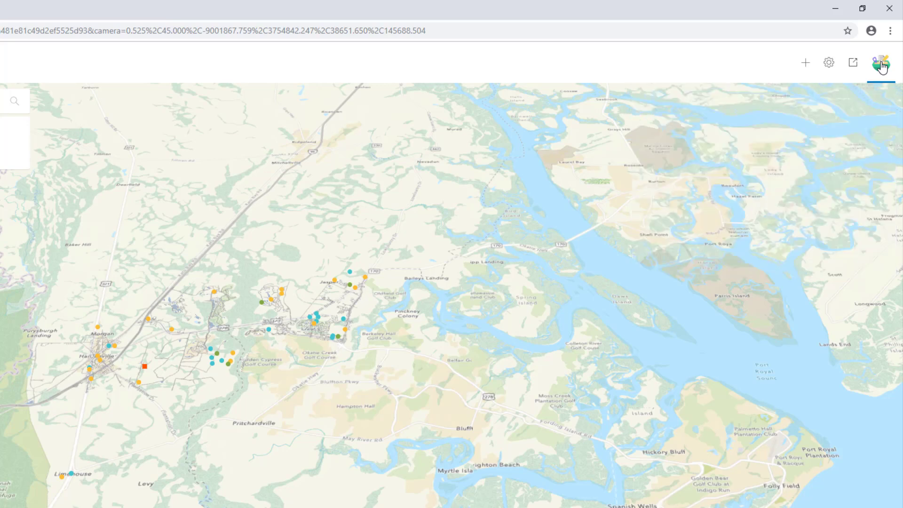
pyautogui.click(806, 66)
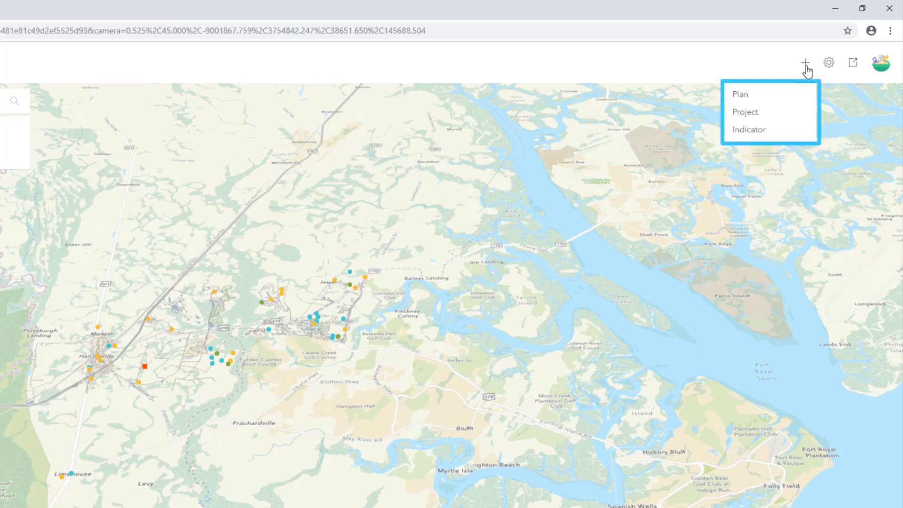
pyautogui.click(805, 65)
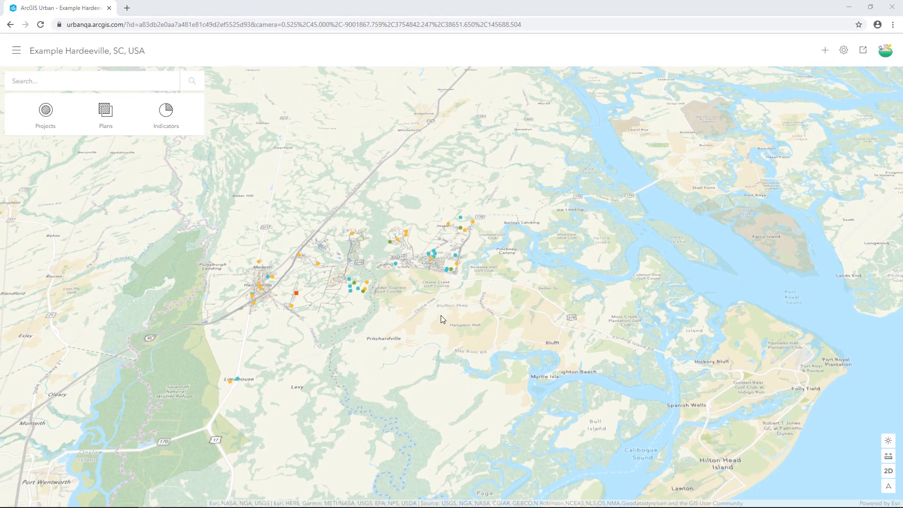
# - Pan, rotate and zoom the map in near Okatie, then zoom back out over Hardeeville
pyautogui.moveTo(443, 319)
pyautogui.mouseDown()
pyautogui.moveTo(612, 322)
pyautogui.moveTo(433, 318)
pyautogui.mouseUp()
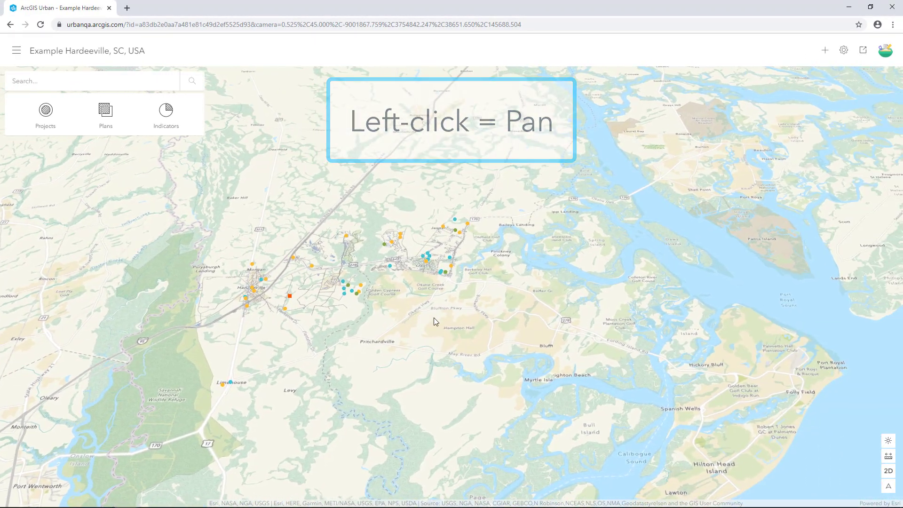
pyautogui.moveTo(438, 320); pyautogui.dragTo(498, 284, button='right')
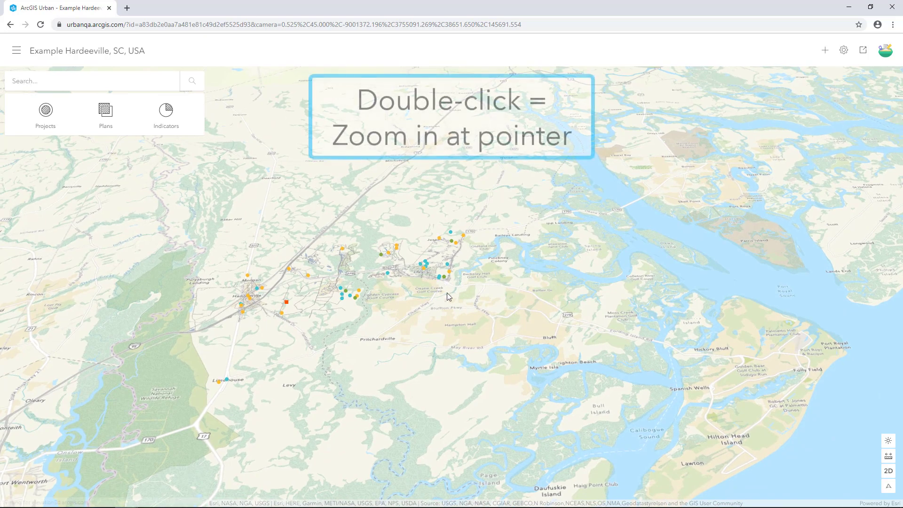
pyautogui.doubleClick(372, 282)
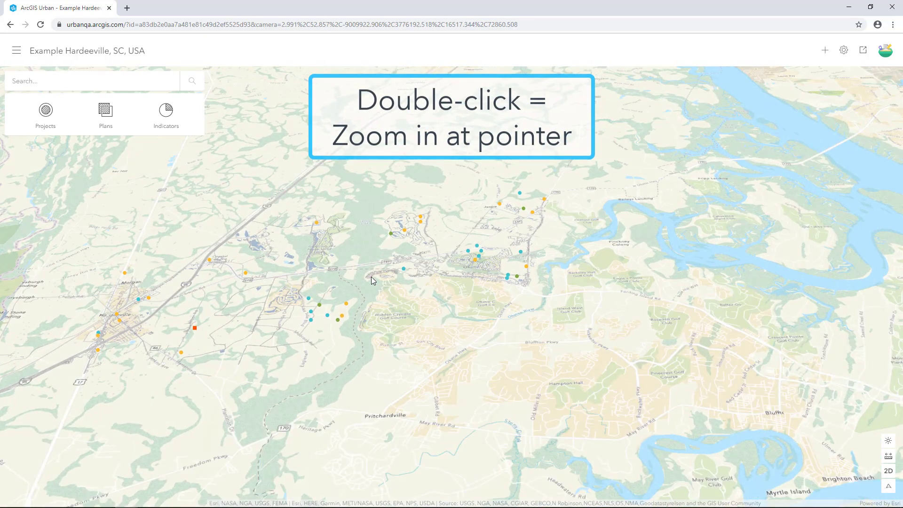
pyautogui.scroll(5, 212, 304)
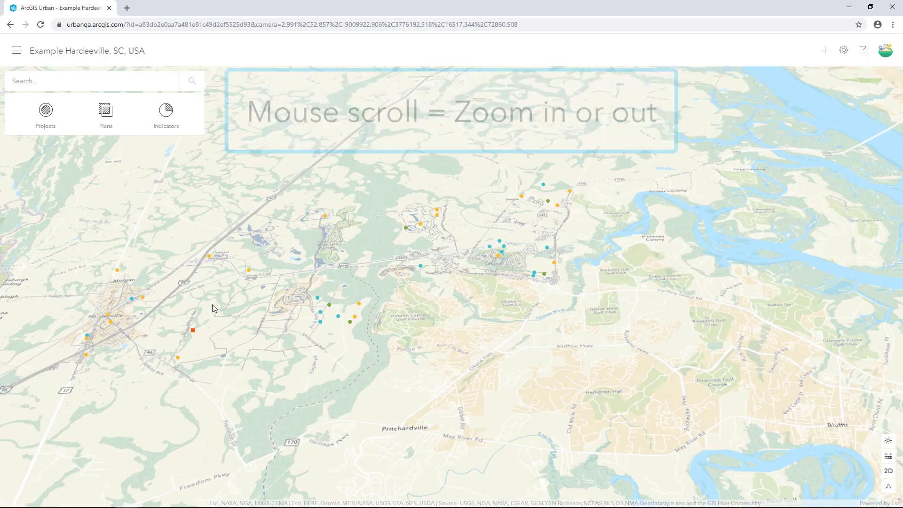
pyautogui.scroll(4, 212, 305)
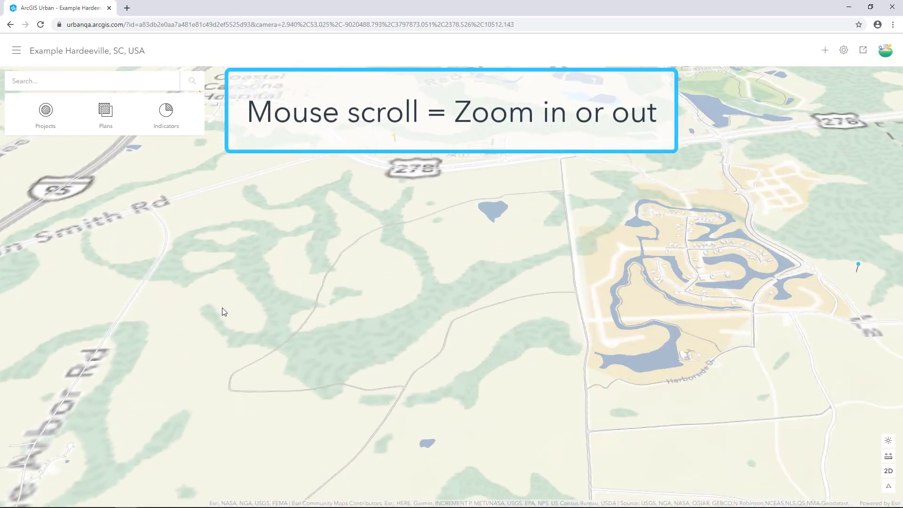
pyautogui.scroll(-5, 226, 305)
pyautogui.scroll(-5, 225, 305)
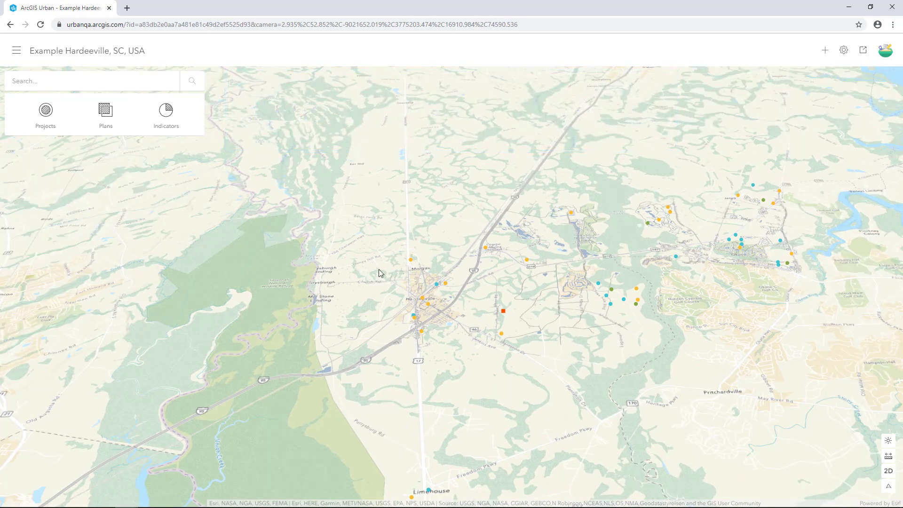
# - Use keyboard shortcuts for a north-up, top-down view, zoom in and out, and pan in four directions
pyautogui.press('n')
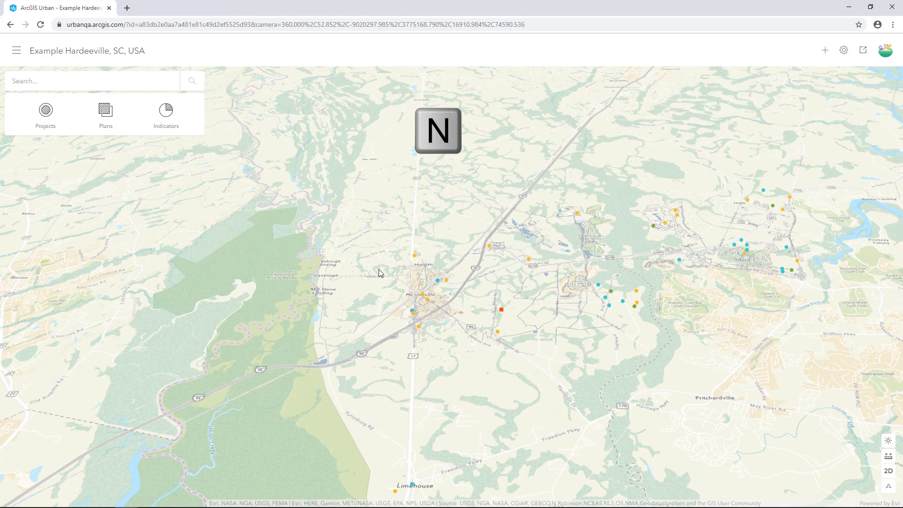
pyautogui.press('p')
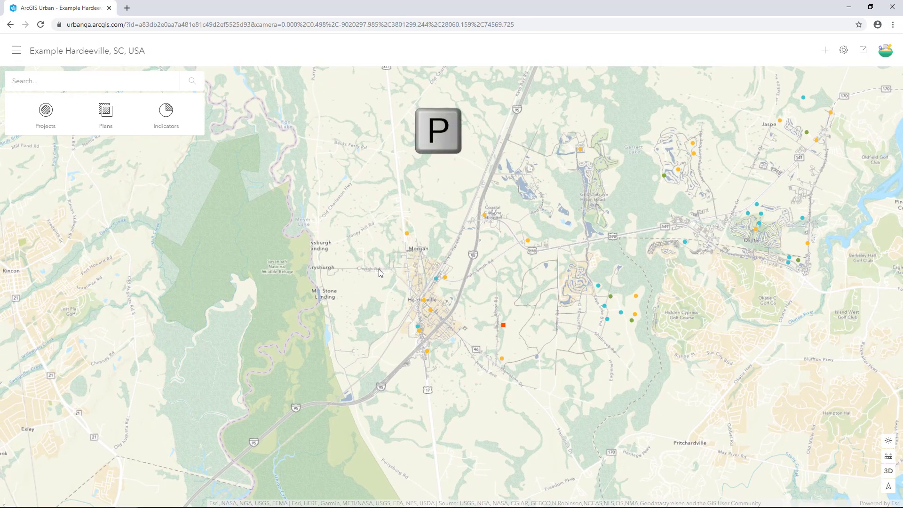
pyautogui.press('j')
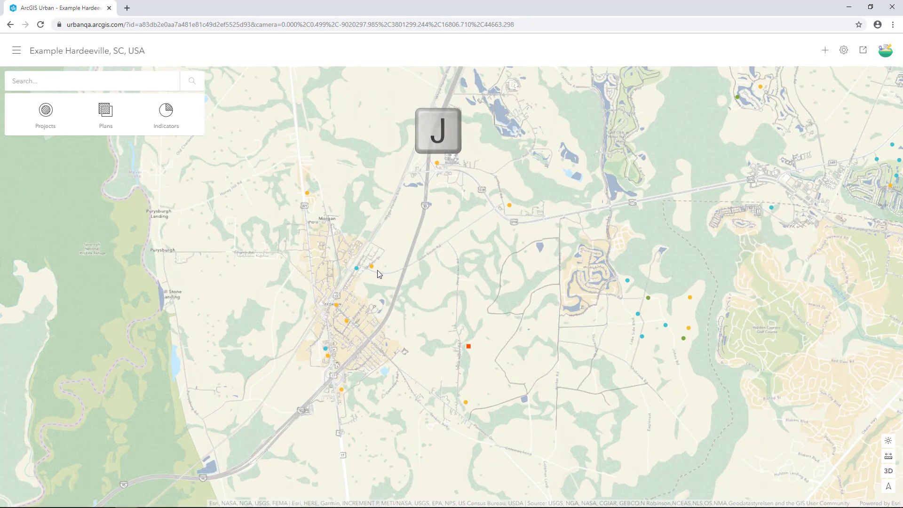
pyautogui.press('u')
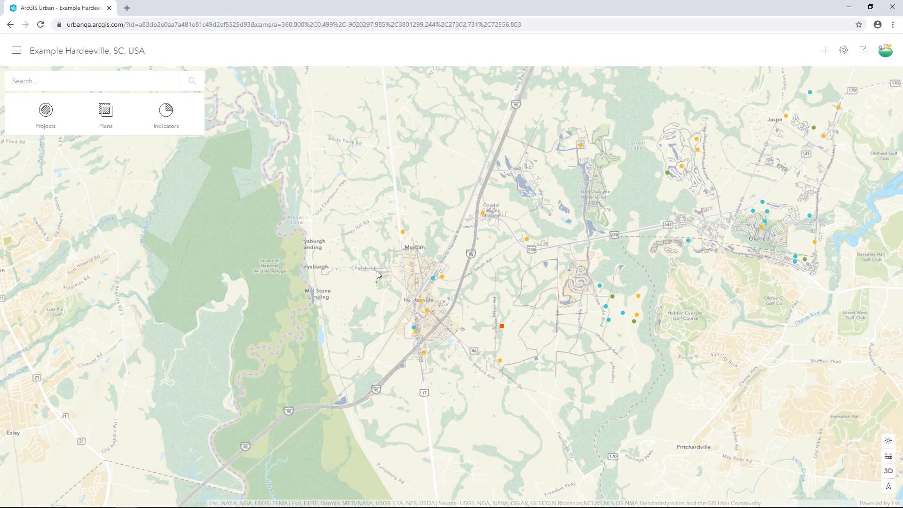
pyautogui.press('Left')
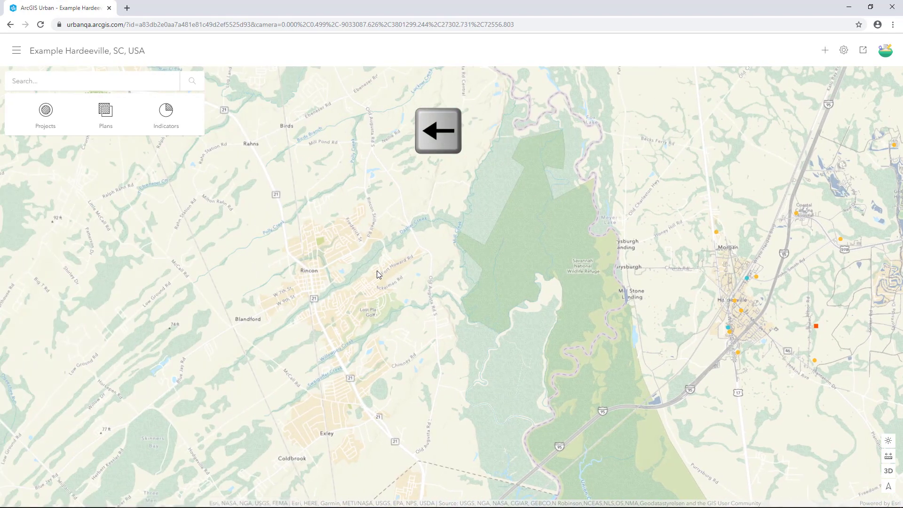
pyautogui.press('Right')
pyautogui.press('Up')
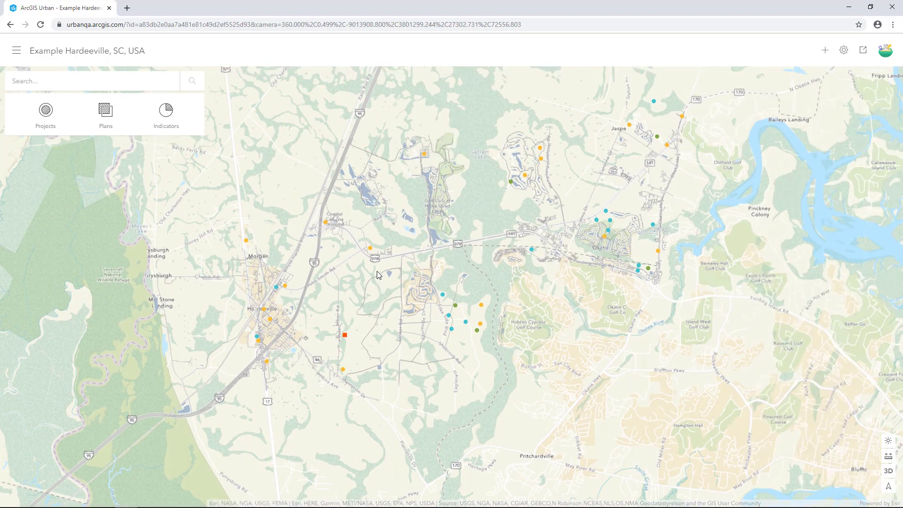
pyautogui.press('Down')
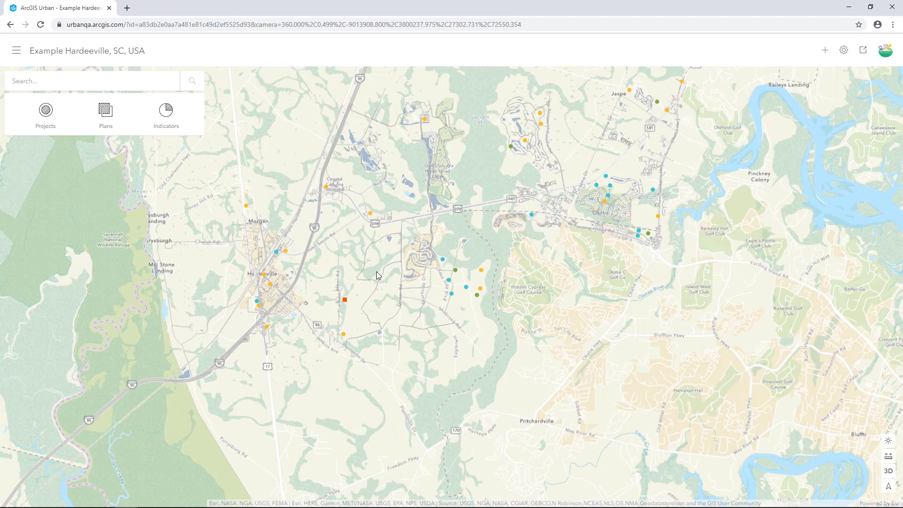
pyautogui.click(45, 112)
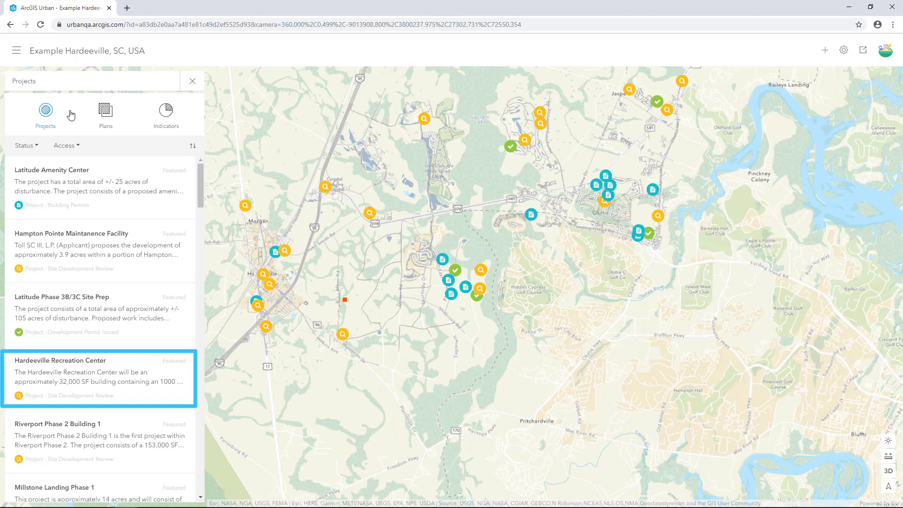
pyautogui.click(26, 145)
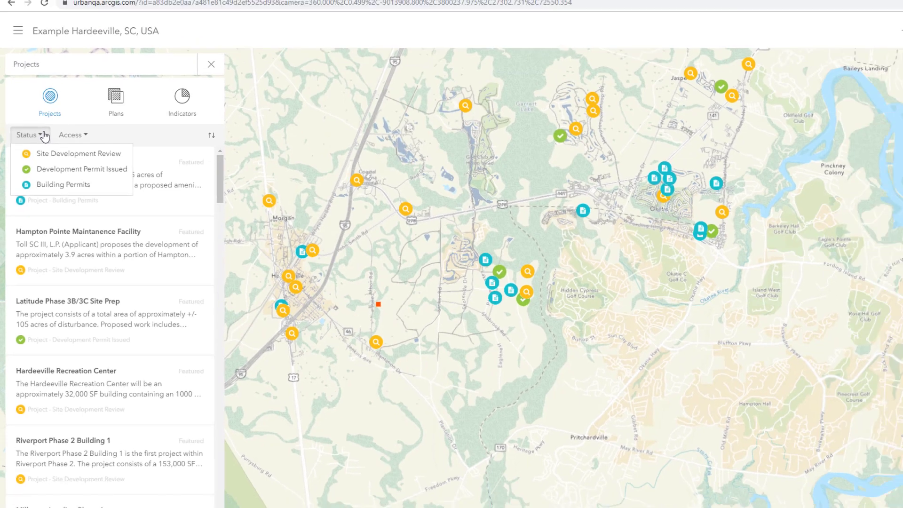
pyautogui.click(62, 88)
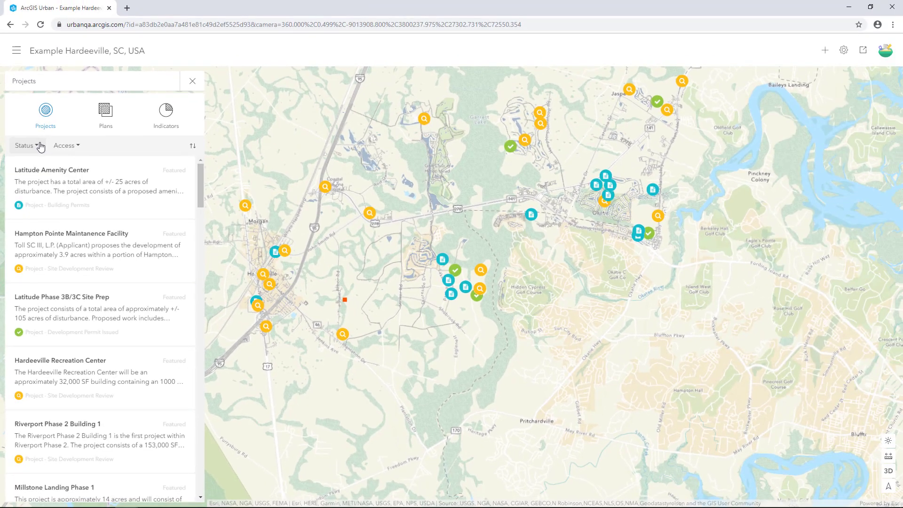
pyautogui.click(108, 113)
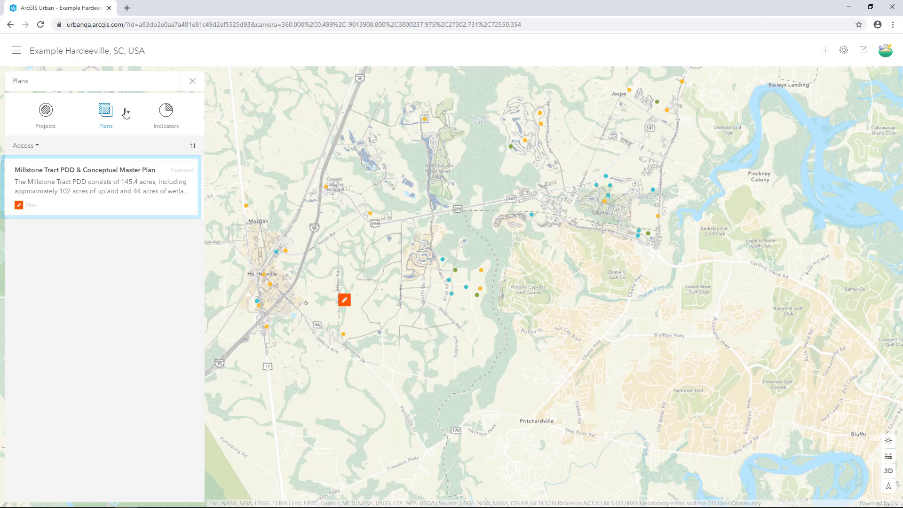
# - Switch from the Millstone Tract plan listing to the Indicators list
pyautogui.click(163, 113)
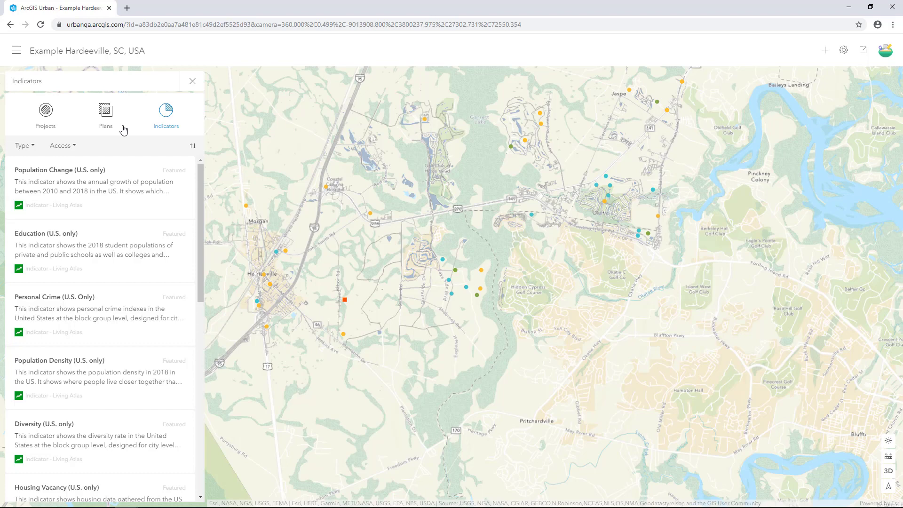
# - Filter indicators to the Custom type and open Hardeeville Flood Hazard Areas
pyautogui.click(37, 147)
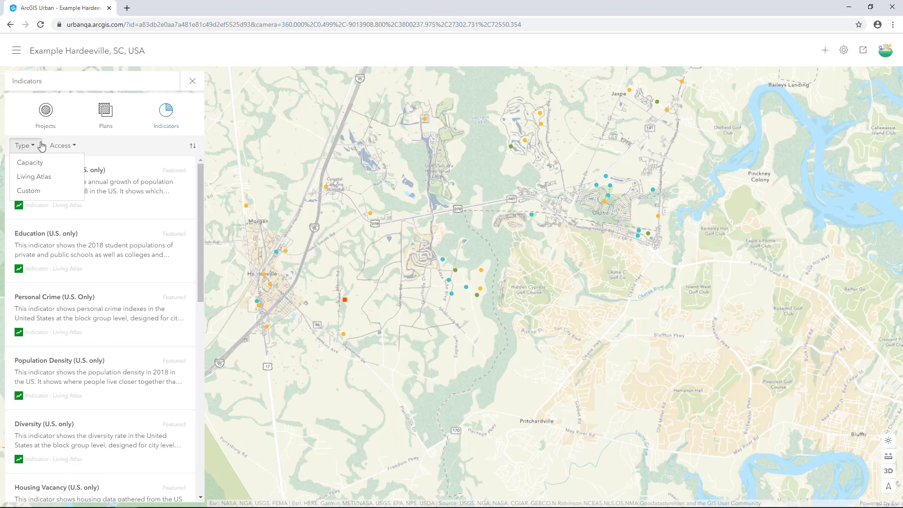
pyautogui.click(36, 195)
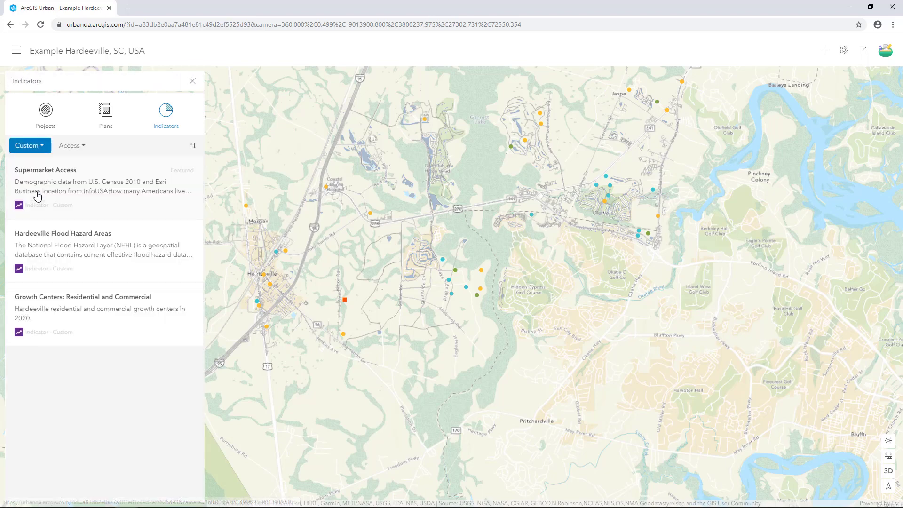
pyautogui.click(126, 229)
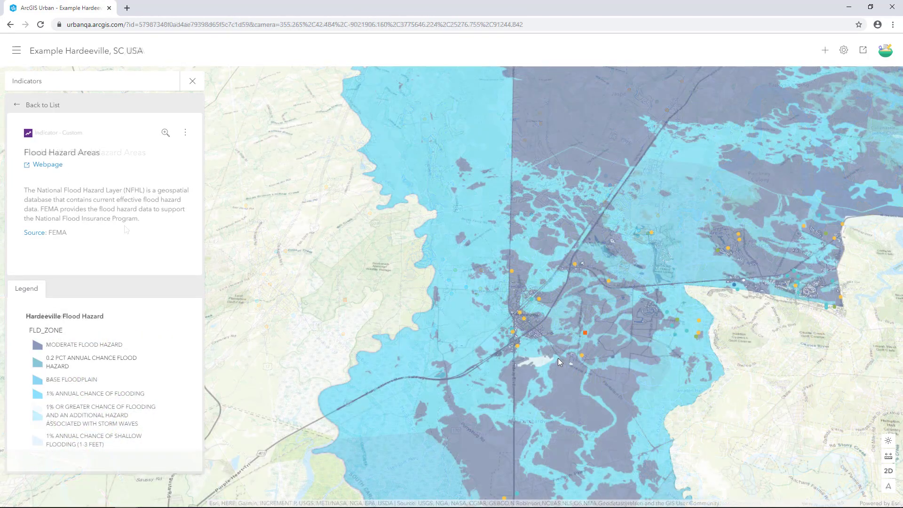
# - Zoom in on the Hardeeville flood zones, then go back to the custom indicators list
pyautogui.scroll(5, 557, 355)
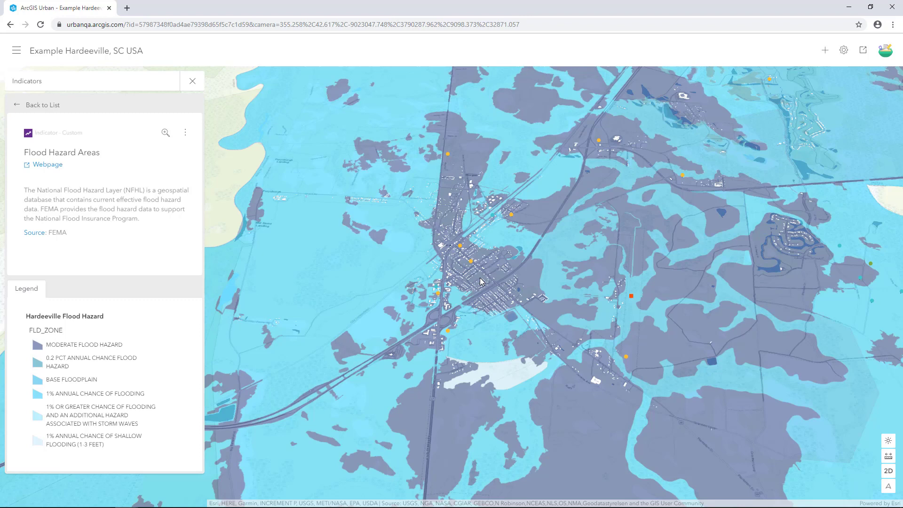
pyautogui.click(38, 109)
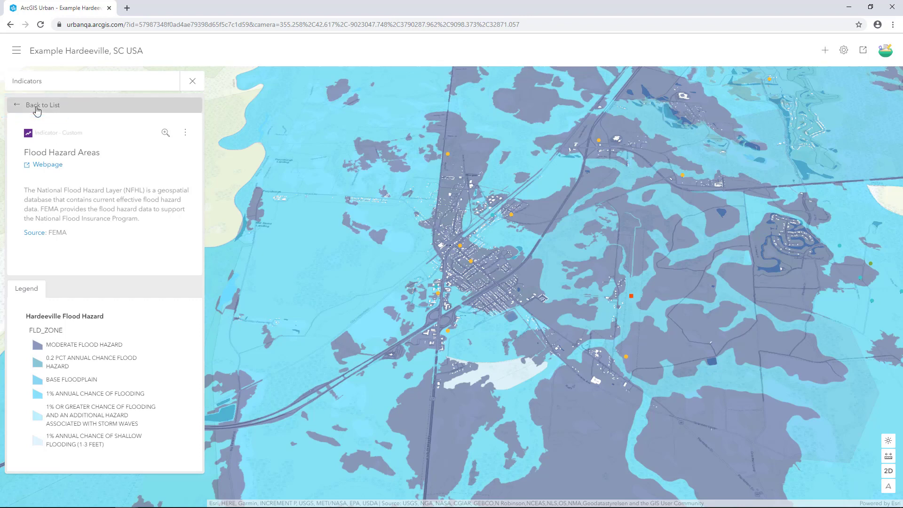
pyautogui.click(37, 109)
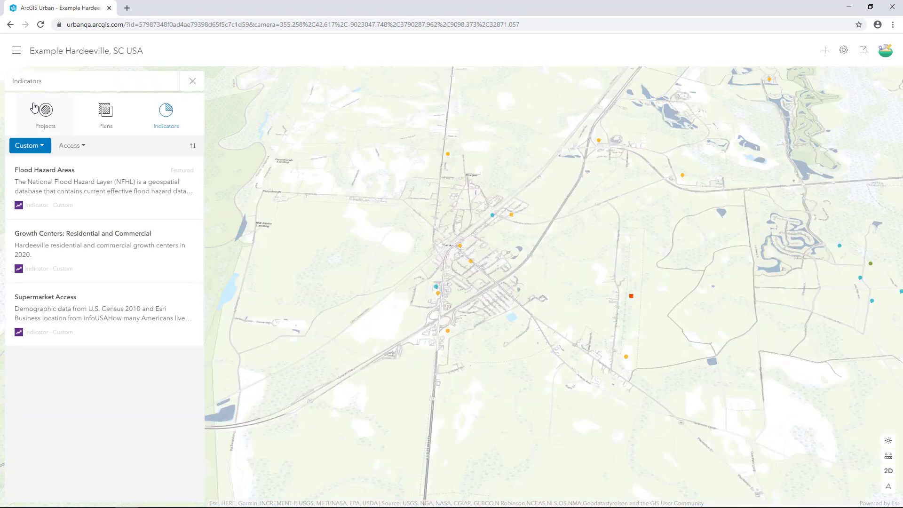
# - Close the indicators panel, switch the map to 2D and turn it to face north
pyautogui.click(192, 82)
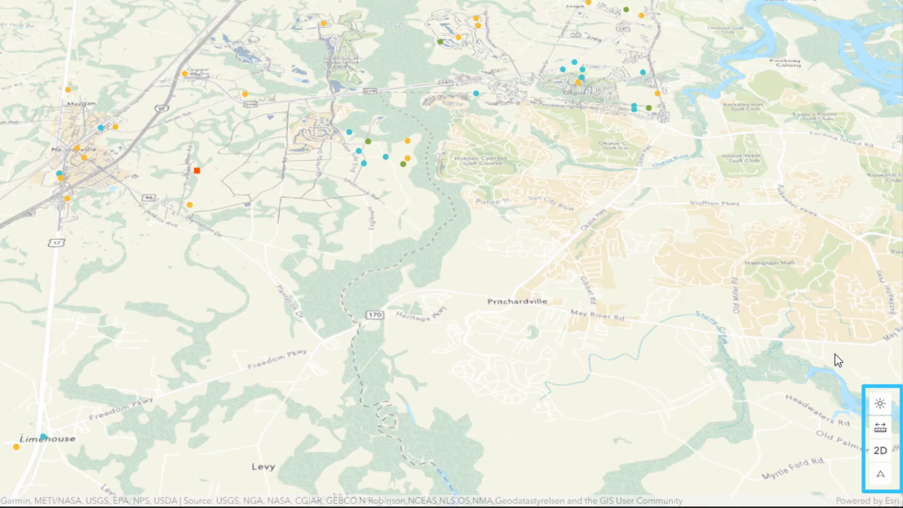
pyautogui.click(880, 452)
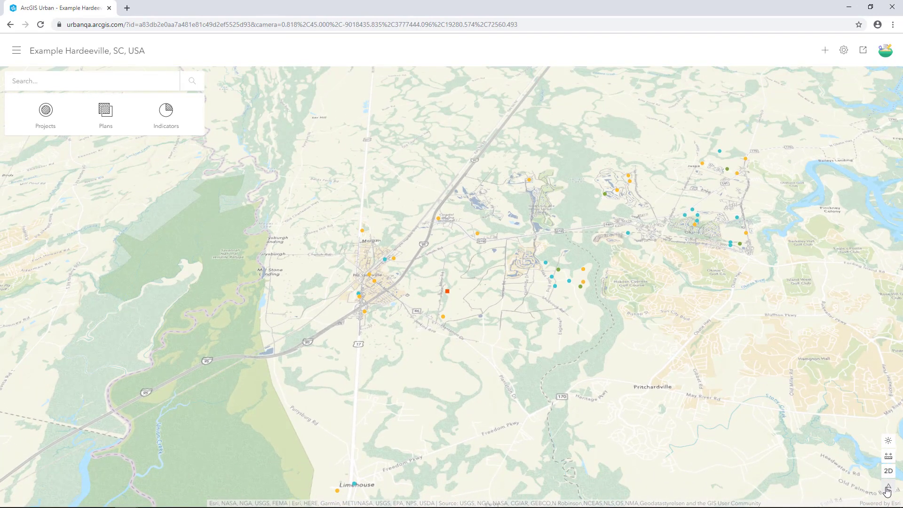
pyautogui.click(888, 490)
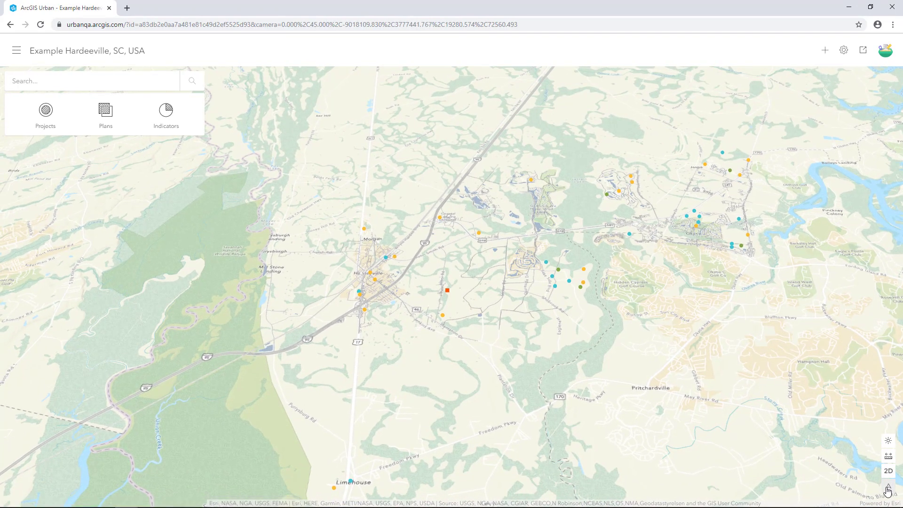
pyautogui.click(888, 442)
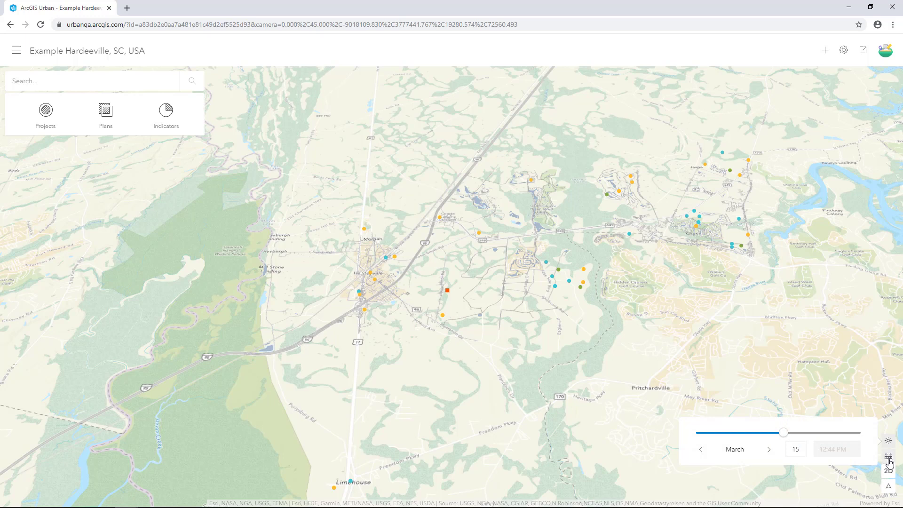
pyautogui.click(888, 453)
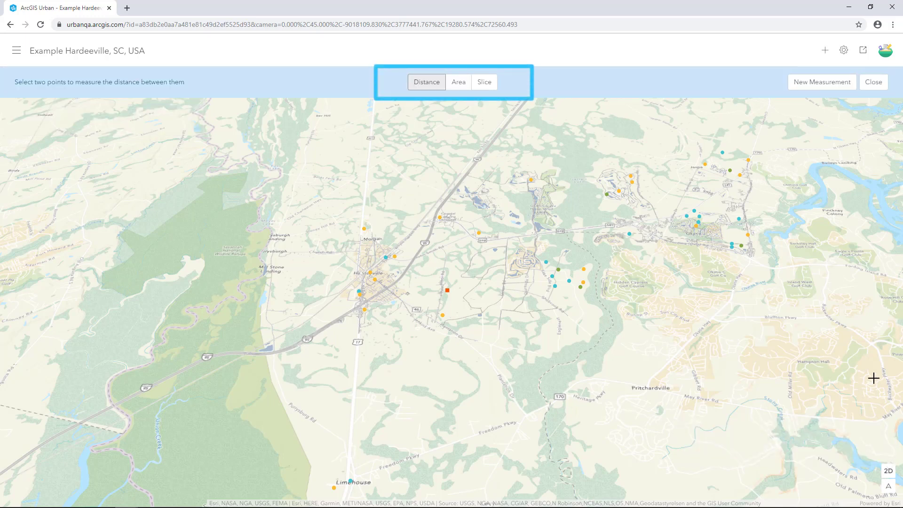
pyautogui.click(868, 90)
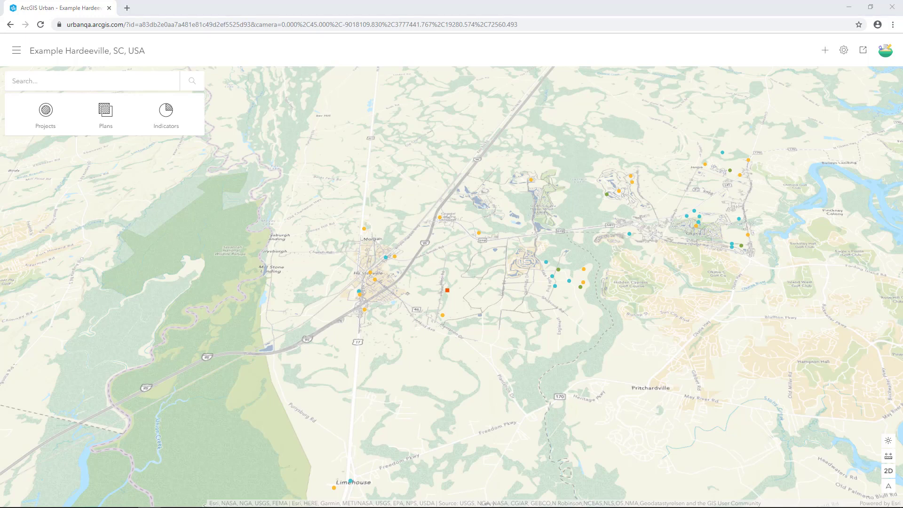
# - Open the Millstone Tract PDD & Conceptual Master Plan and scroll to Phase 1: 121 people, 52 households
pyautogui.click(106, 115)
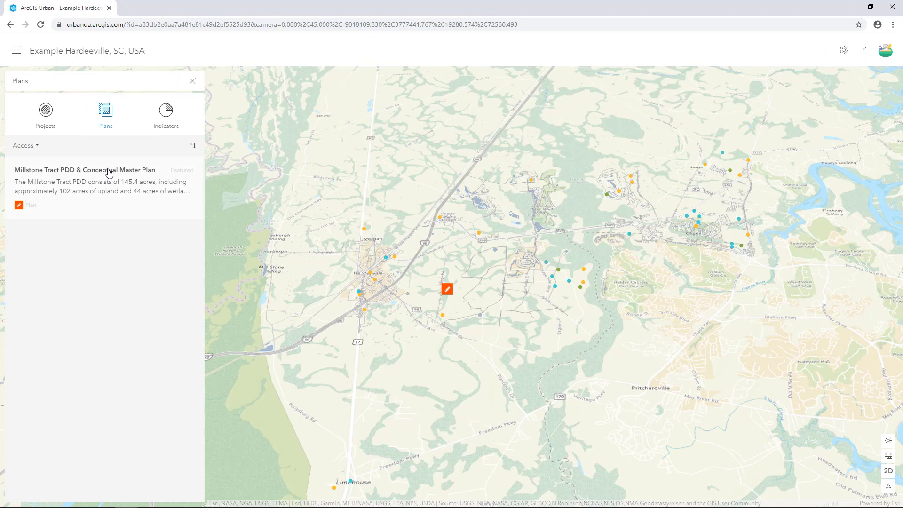
pyautogui.click(108, 172)
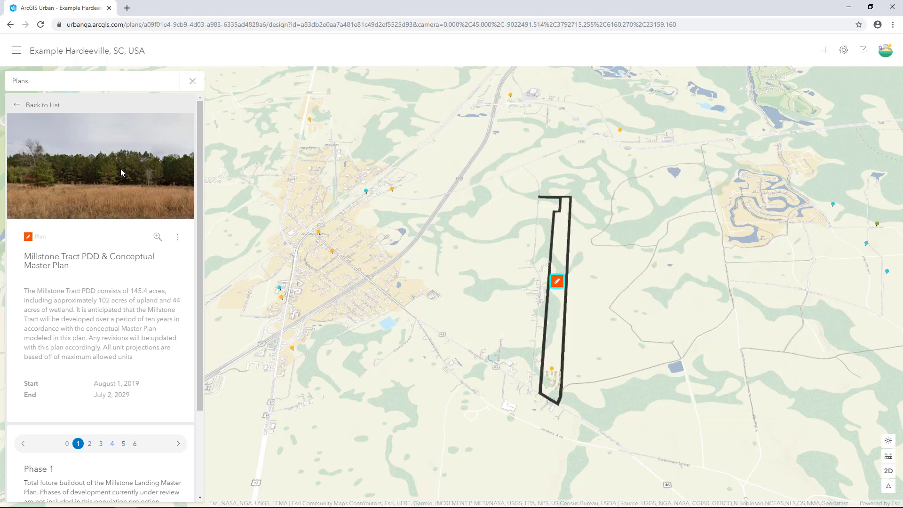
pyautogui.moveTo(201, 162); pyautogui.dragTo(197, 250)
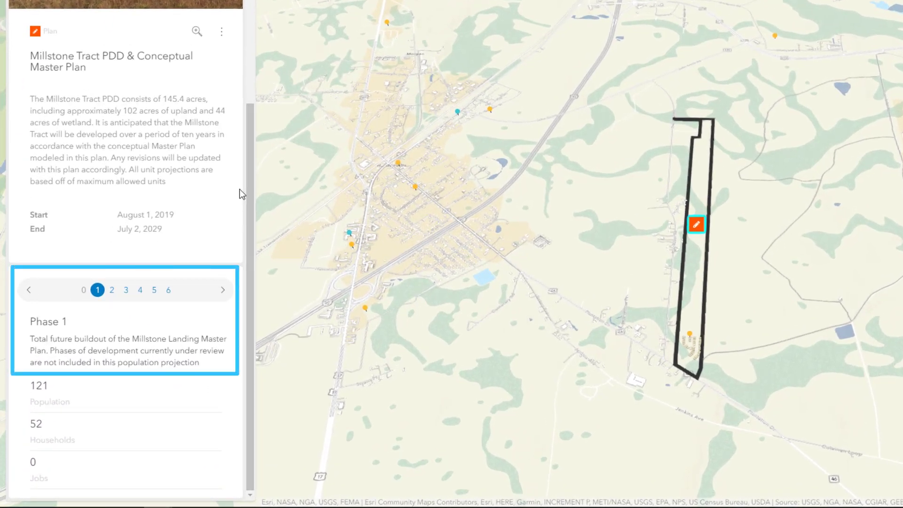
# - Step the Millstone Tract plan through Phases 2–5 to Full Buildout and open its options menu
pyautogui.click(114, 292)
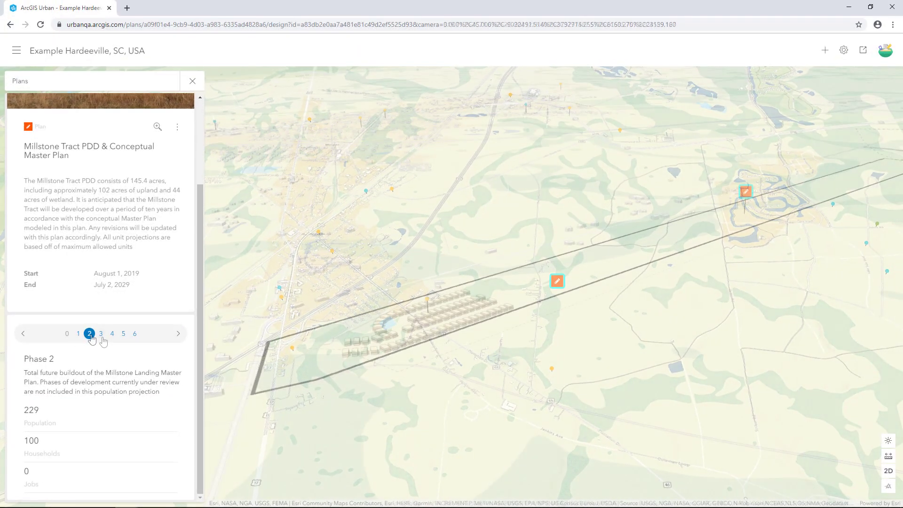
pyautogui.click(101, 334)
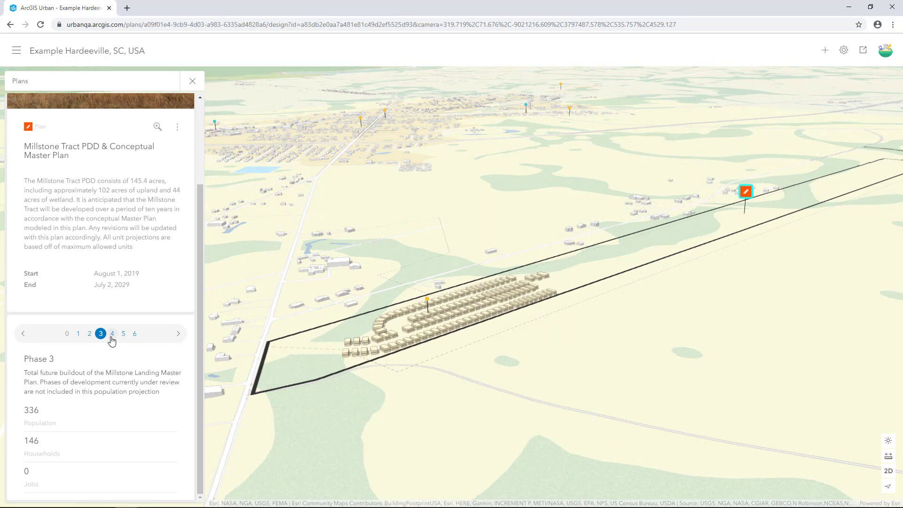
pyautogui.click(112, 335)
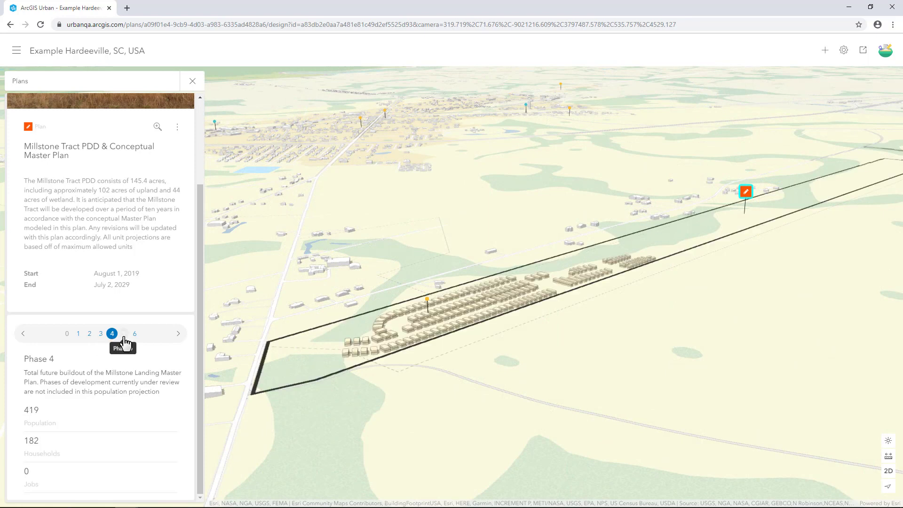
pyautogui.click(124, 334)
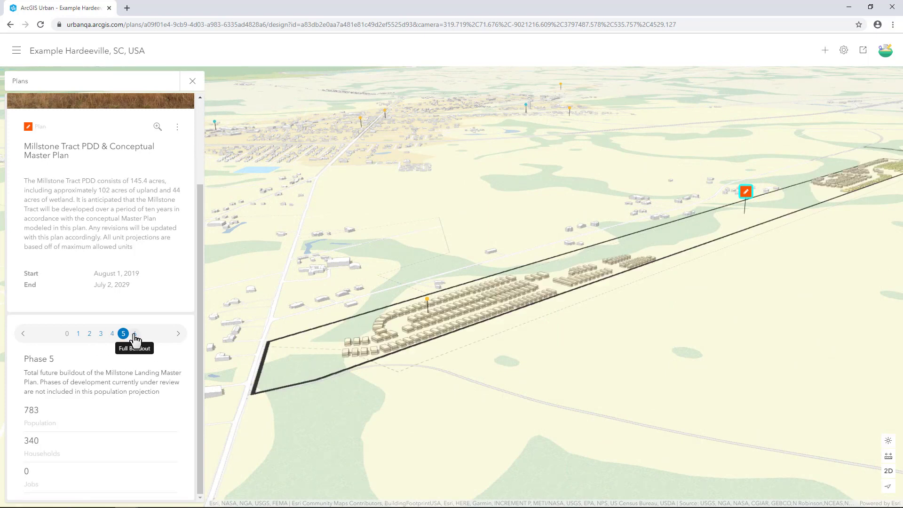
pyautogui.click(135, 335)
pyautogui.moveTo(200, 339); pyautogui.dragTo(192, 255)
pyautogui.click(178, 238)
# - Open the Millstone Tract plan in the designer and check its phase list, keeping Full Buildout
pyautogui.click(128, 275)
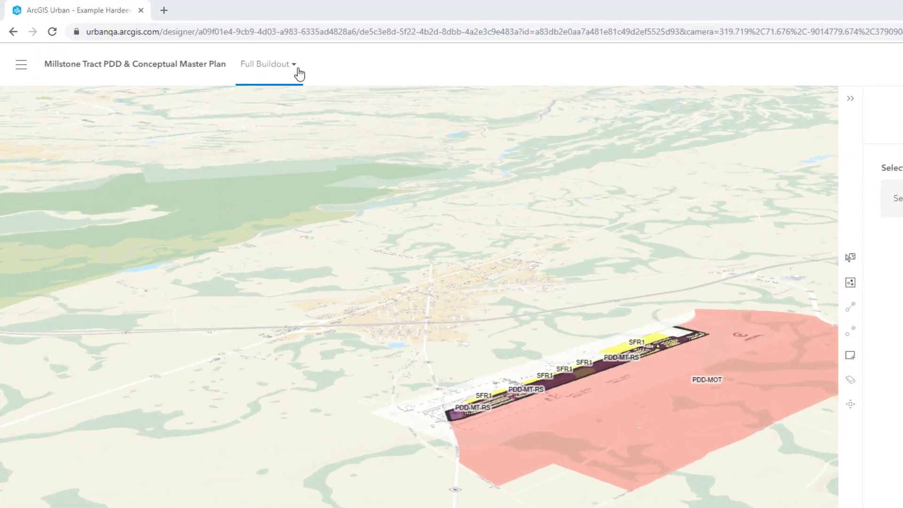
pyautogui.click(230, 54)
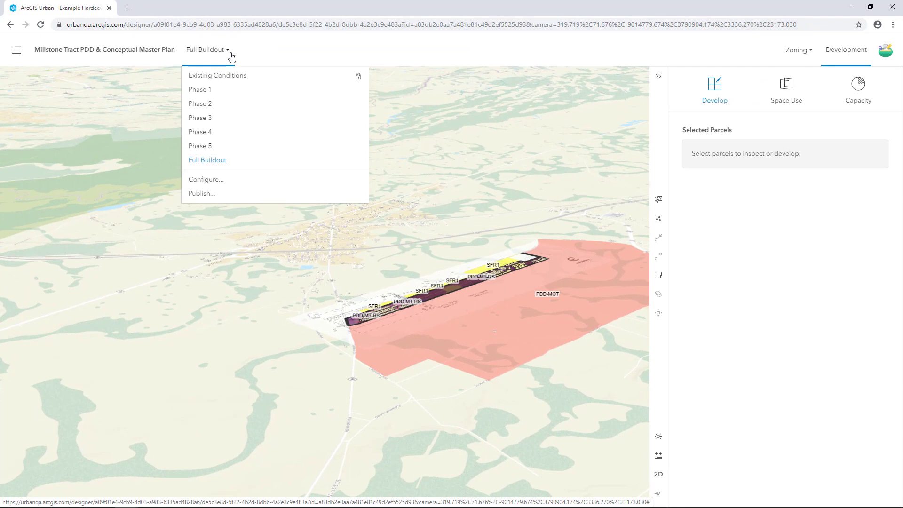
pyautogui.click(231, 57)
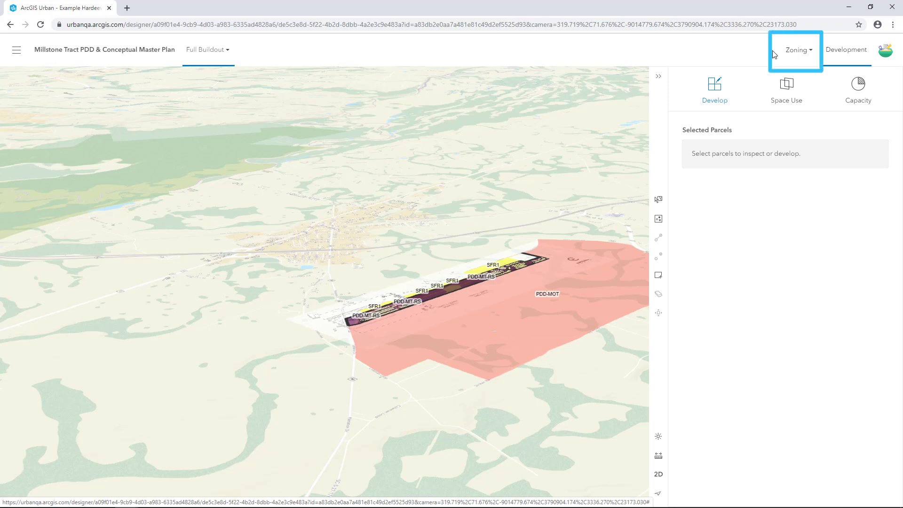
pyautogui.click(793, 55)
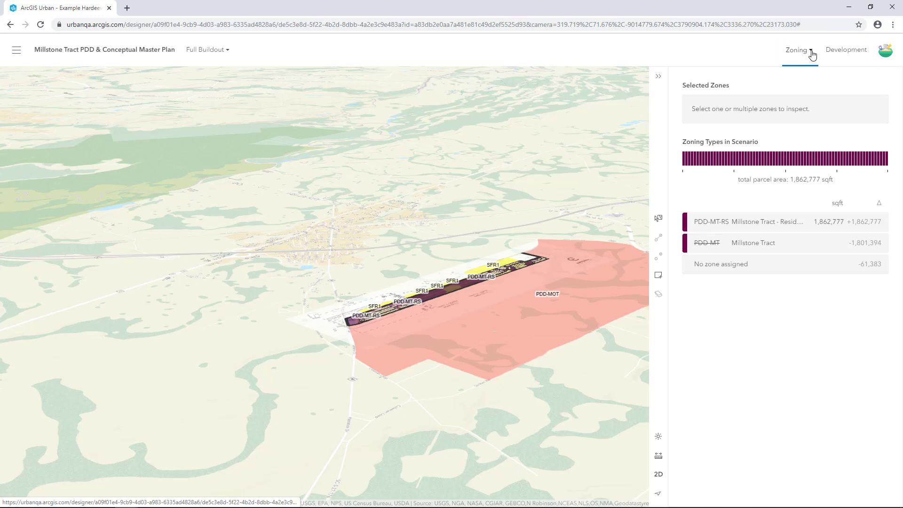
pyautogui.click(811, 53)
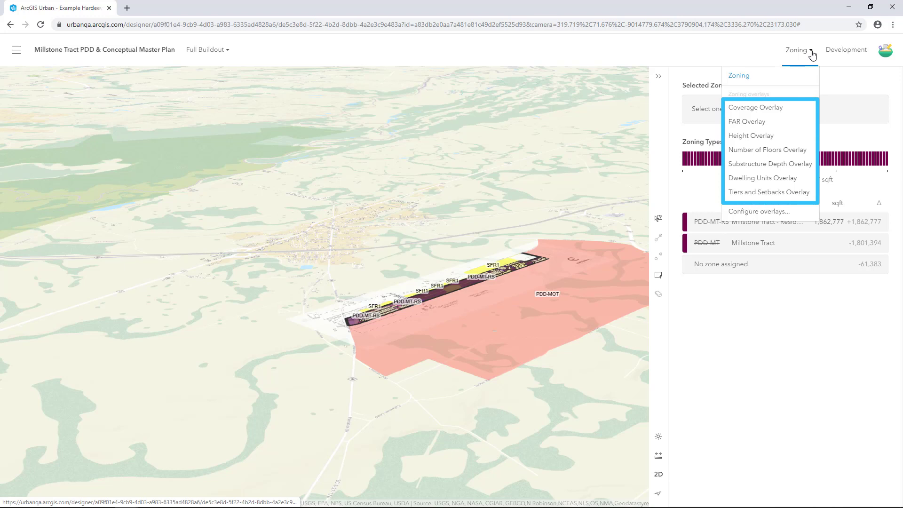
pyautogui.click(844, 52)
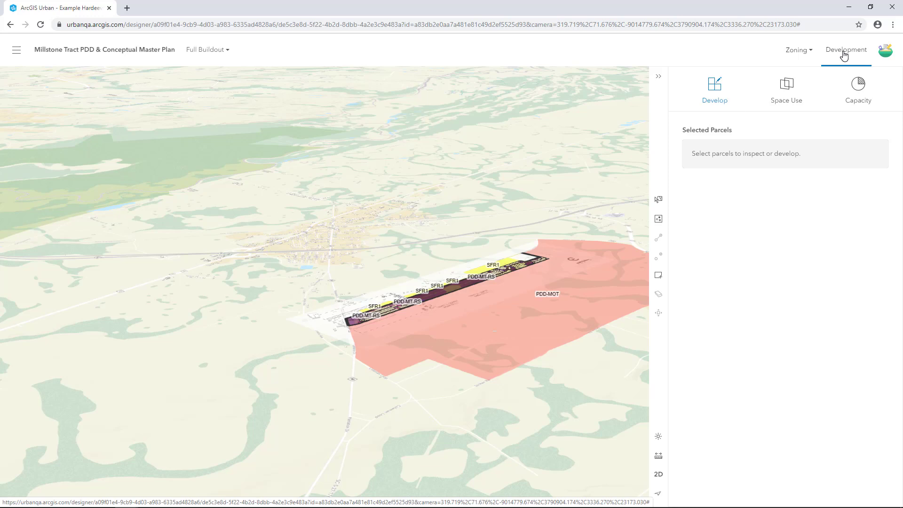
# - Zoom into the PDD-MT-RS houses and select a parcel showing 45 ft maximum height and 0.32 coverage
pyautogui.moveTo(584, 233); pyautogui.dragTo(448, 271)
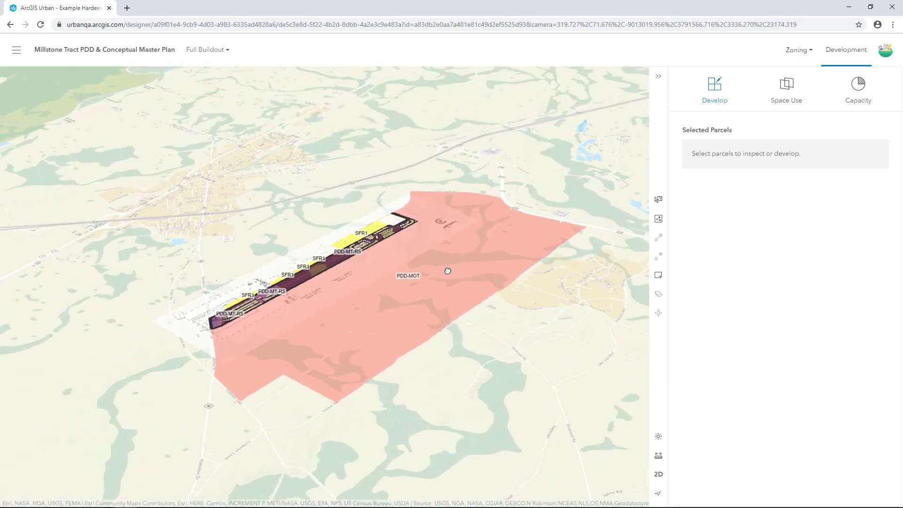
pyautogui.scroll(10, 166, 317)
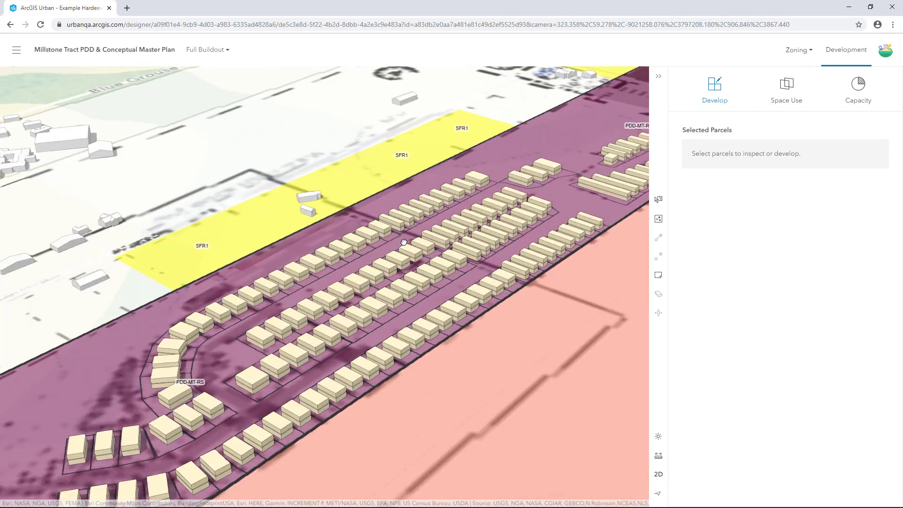
pyautogui.scroll(3, 404, 243)
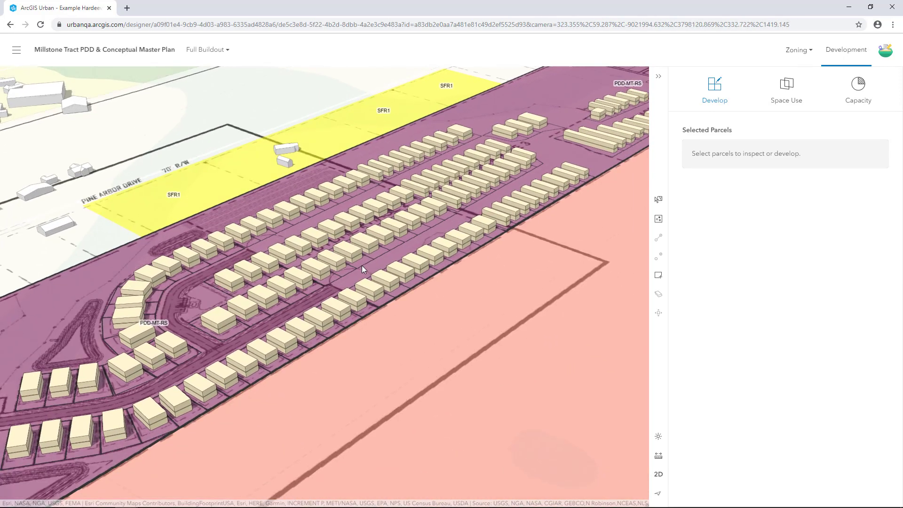
pyautogui.click(362, 268)
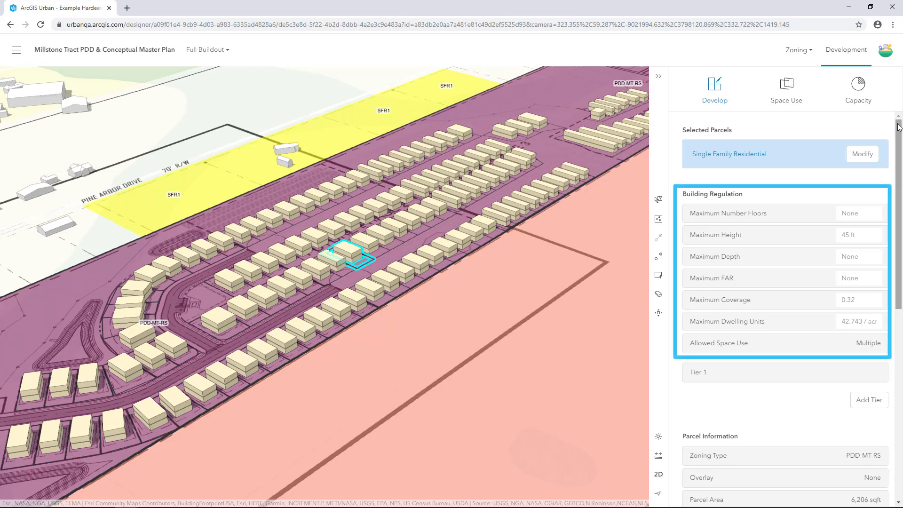
# - Review the house's details (24 ft, 2 floors, 3,983 sqft GFA), then show the Space Use breakdown
pyautogui.moveTo(899, 126); pyautogui.dragTo(899, 219)
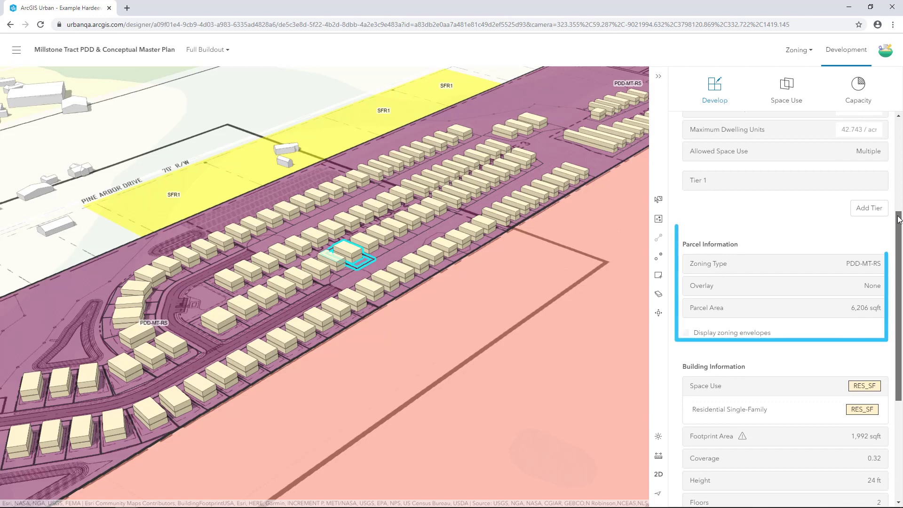
pyautogui.moveTo(898, 219); pyautogui.dragTo(901, 329)
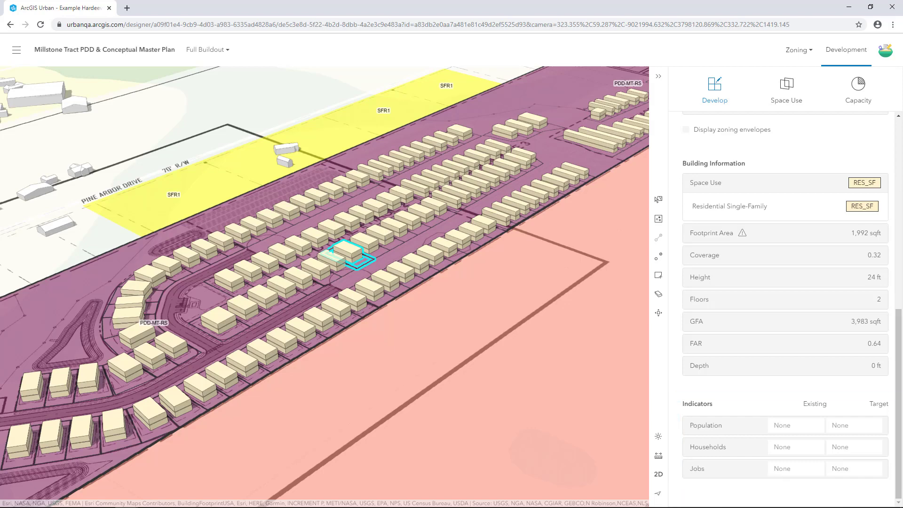
pyautogui.click(797, 98)
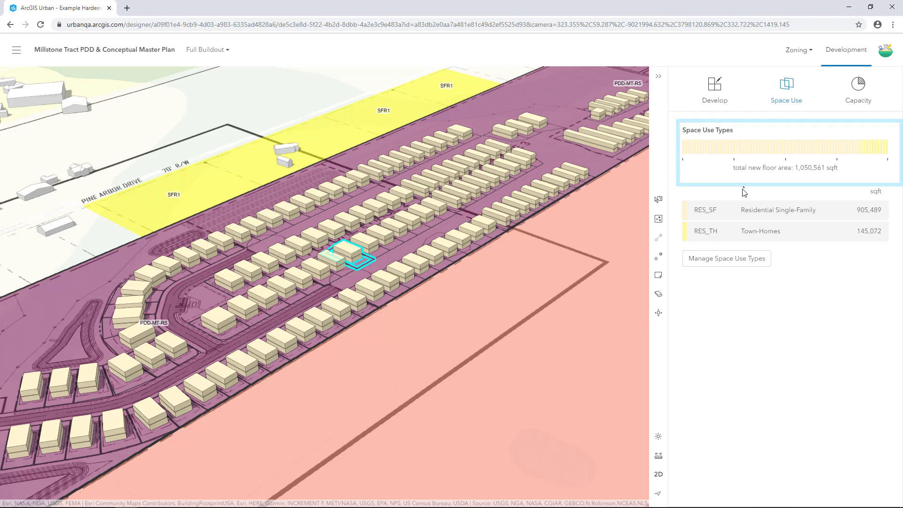
# - Expand and collapse the RES_SF space use, then view capacity: 783 residents, 340 households, 0 jobs
pyautogui.click(735, 214)
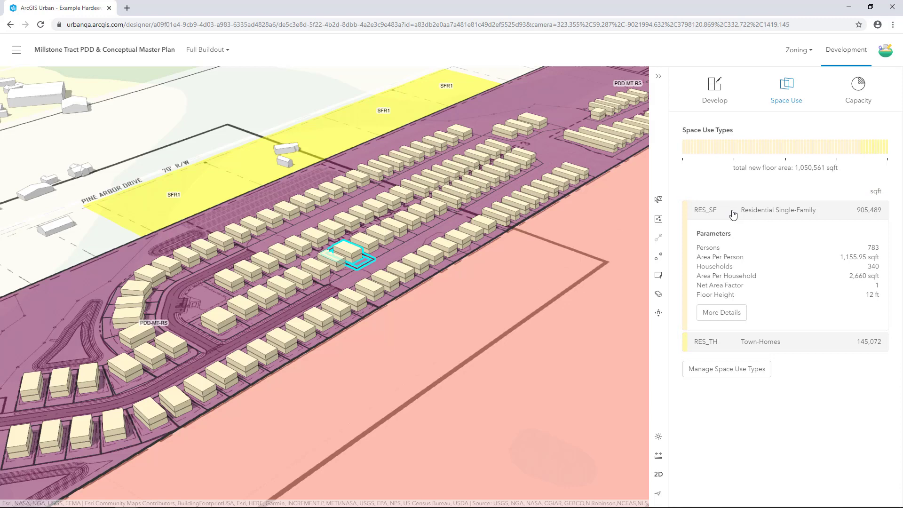
pyautogui.click(733, 214)
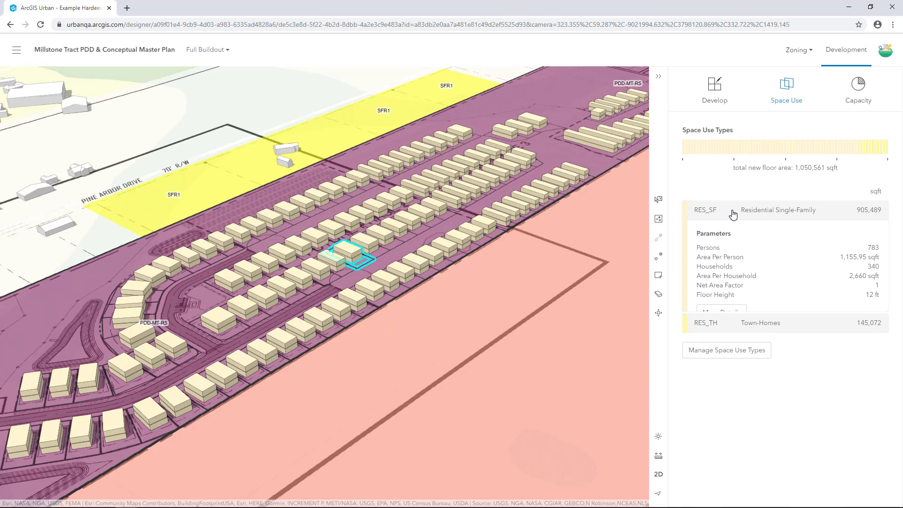
pyautogui.click(854, 104)
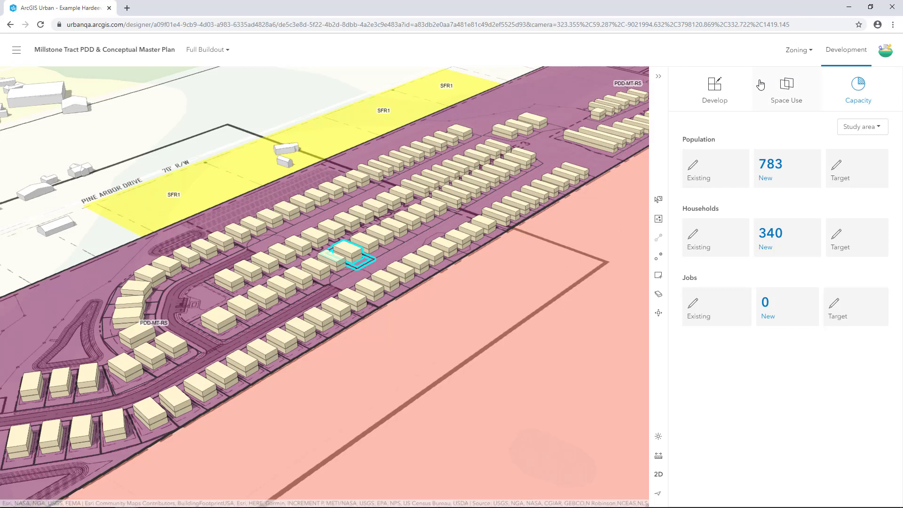
# - Select the parcel at the end of the row, then pick the 1,862,777 sqft PDD-MT-RS zone in Zoning
pyautogui.click(725, 89)
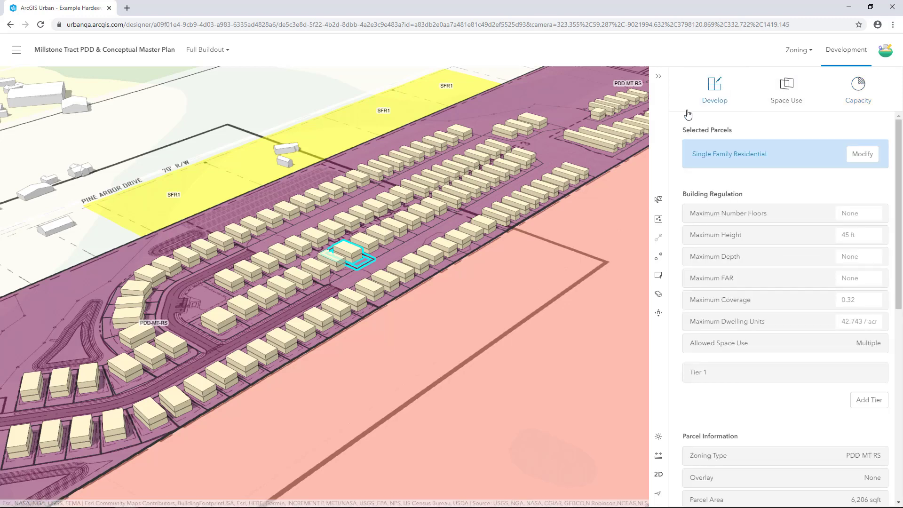
pyautogui.click(587, 180)
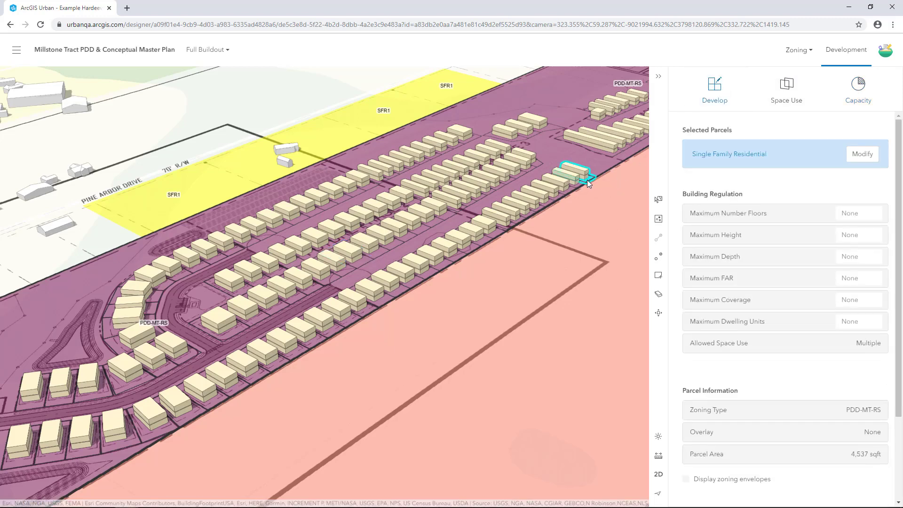
pyautogui.click(793, 55)
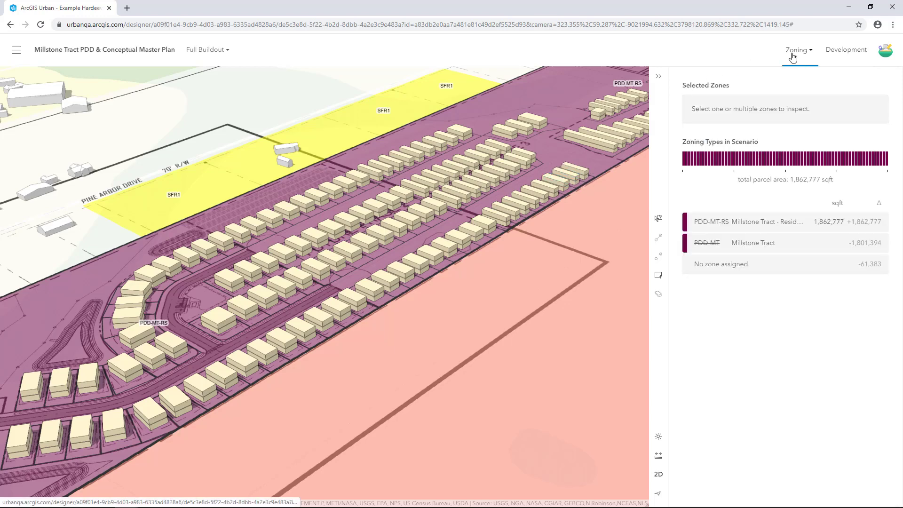
pyautogui.click(598, 166)
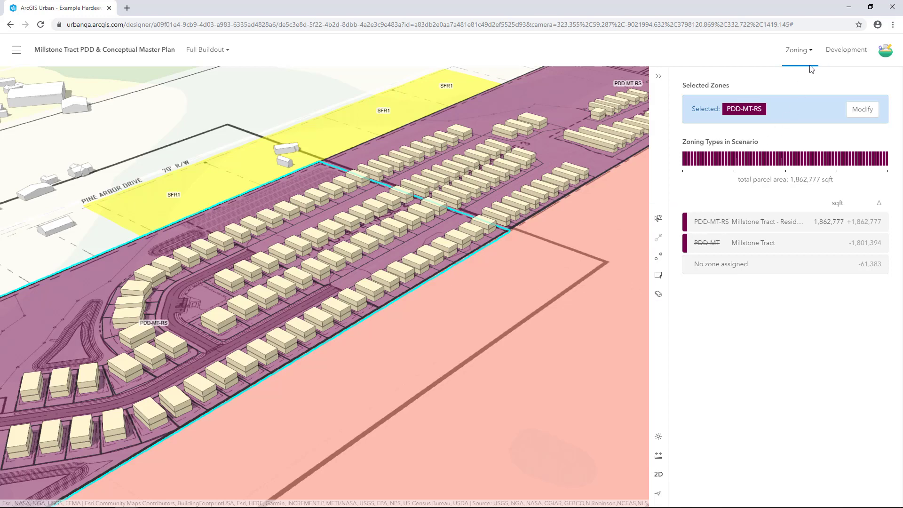
# - Collapse the side panel and go back via Overview to the Example Hardeeville map, closing Plans
pyautogui.click(835, 52)
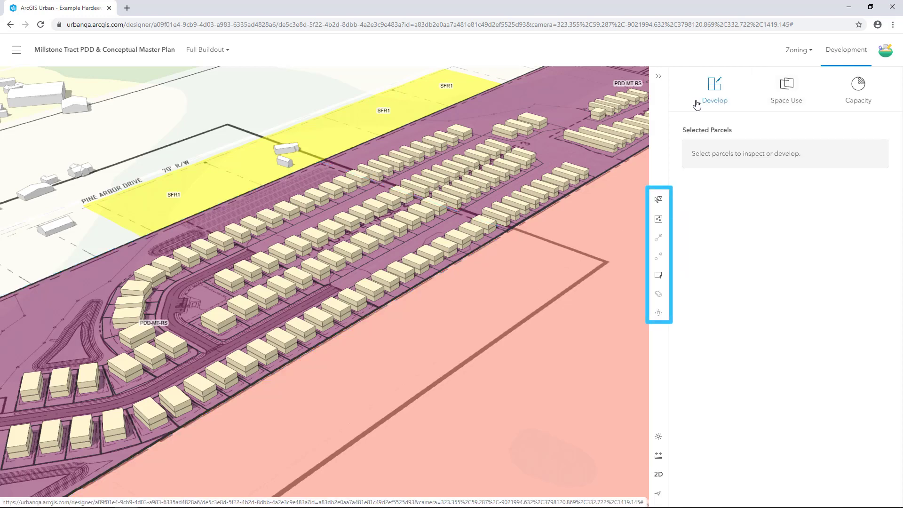
pyautogui.click(660, 79)
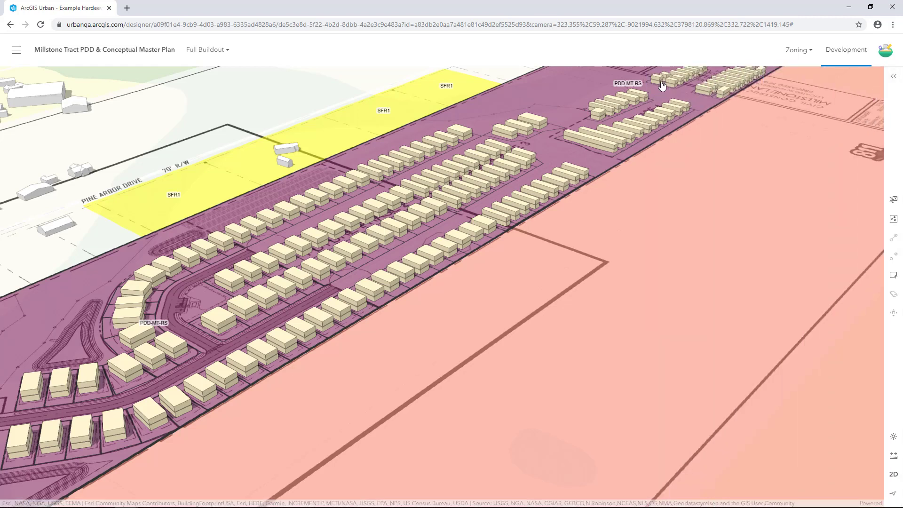
pyautogui.click(12, 54)
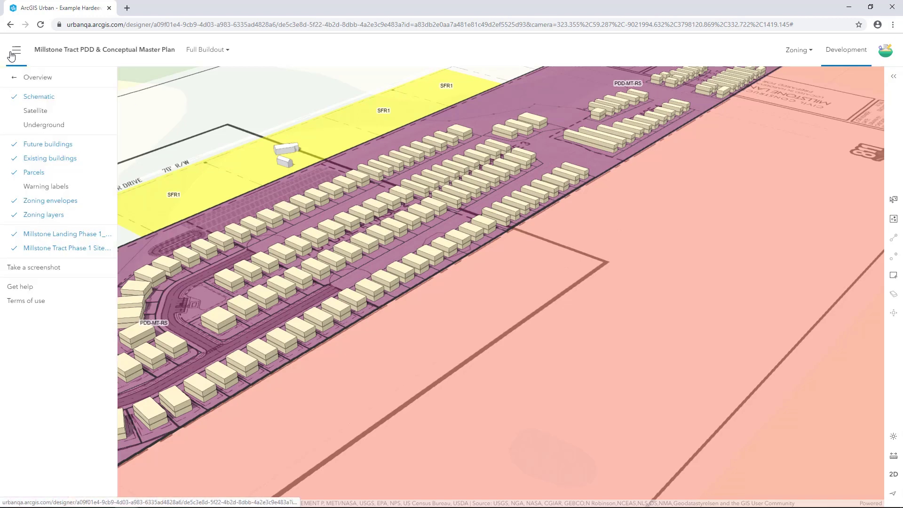
pyautogui.click(42, 77)
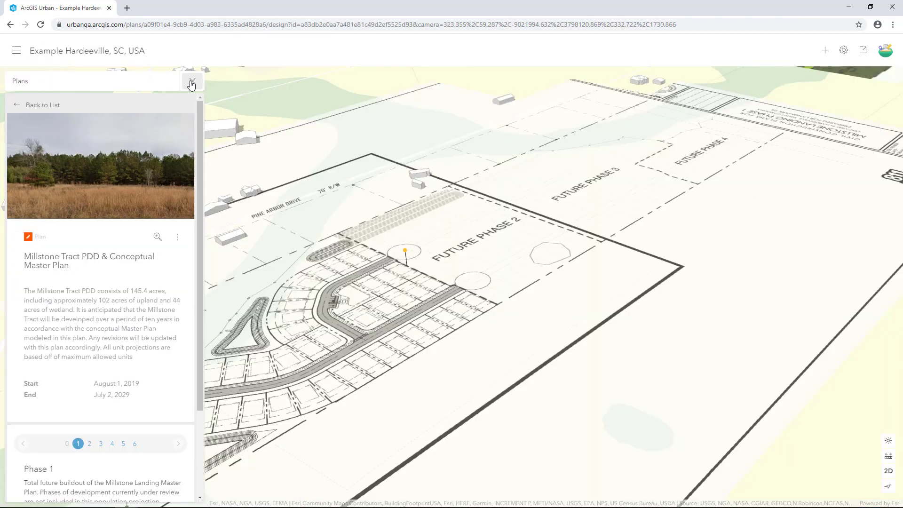
pyautogui.click(192, 83)
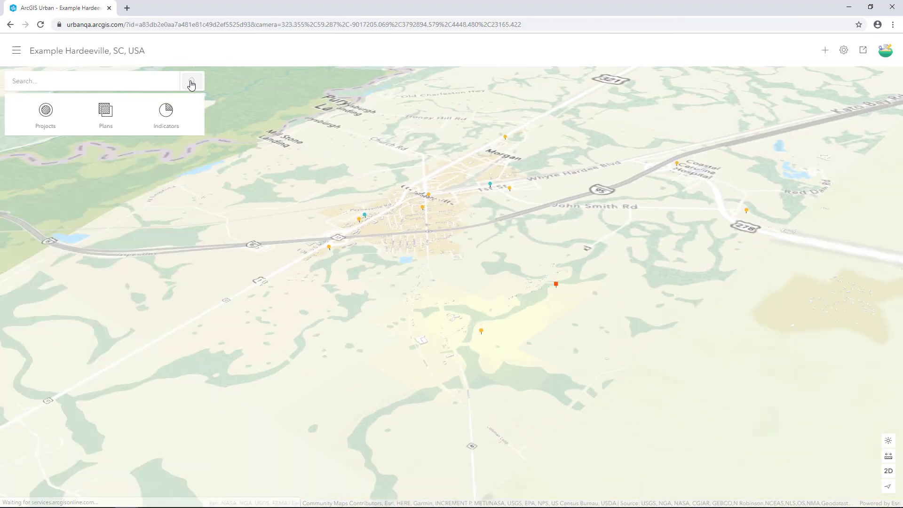